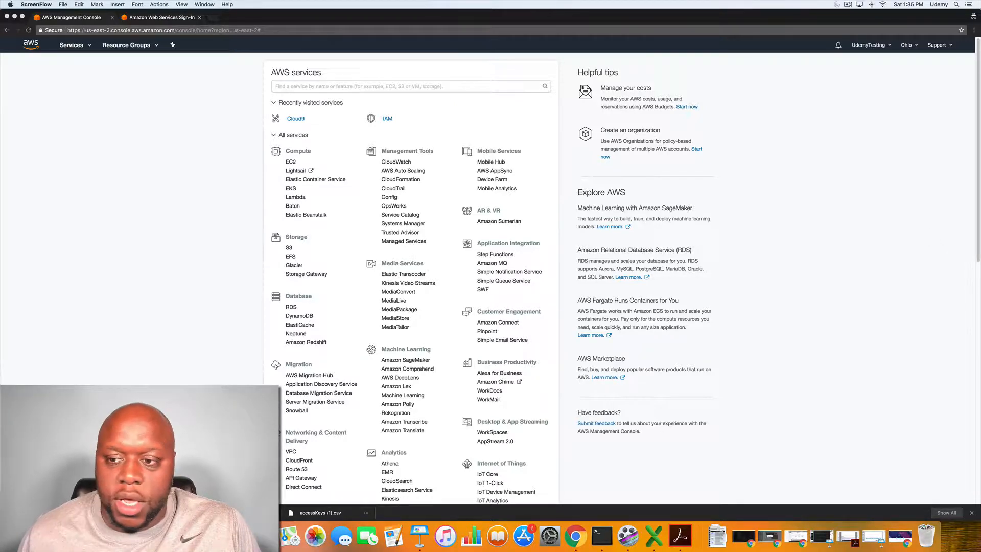
Step: Switch the console region from US East (Ohio) to Canada (Central)
click(790, 123)
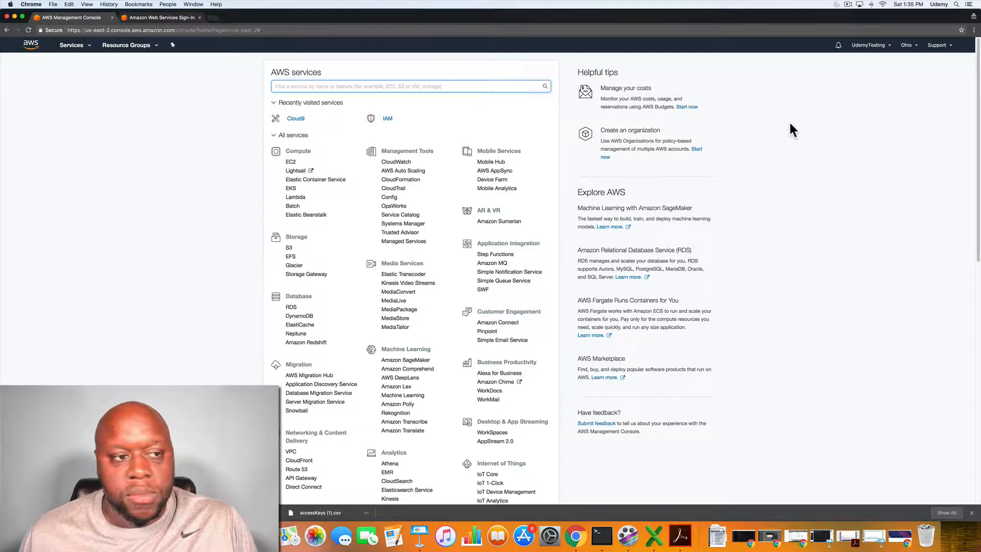
click(908, 49)
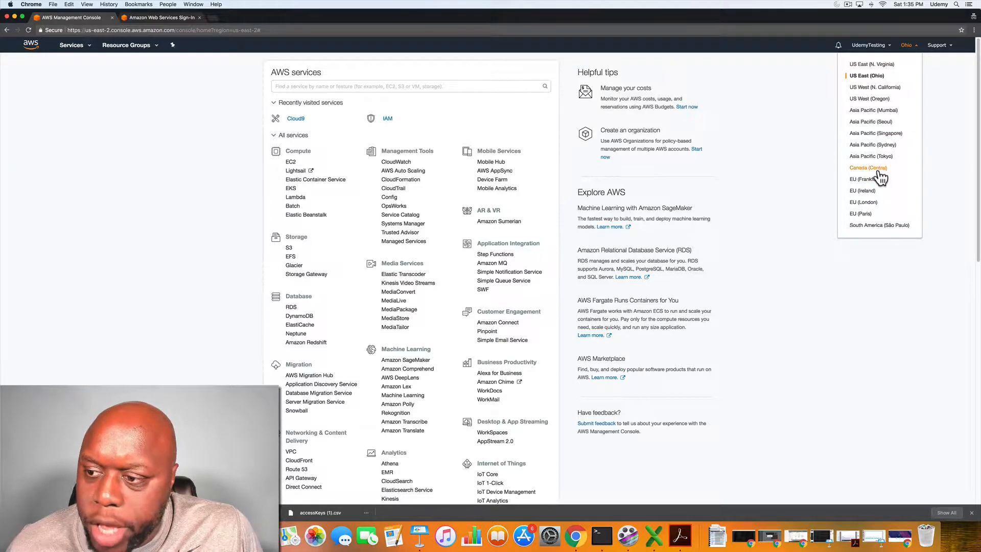
click(877, 168)
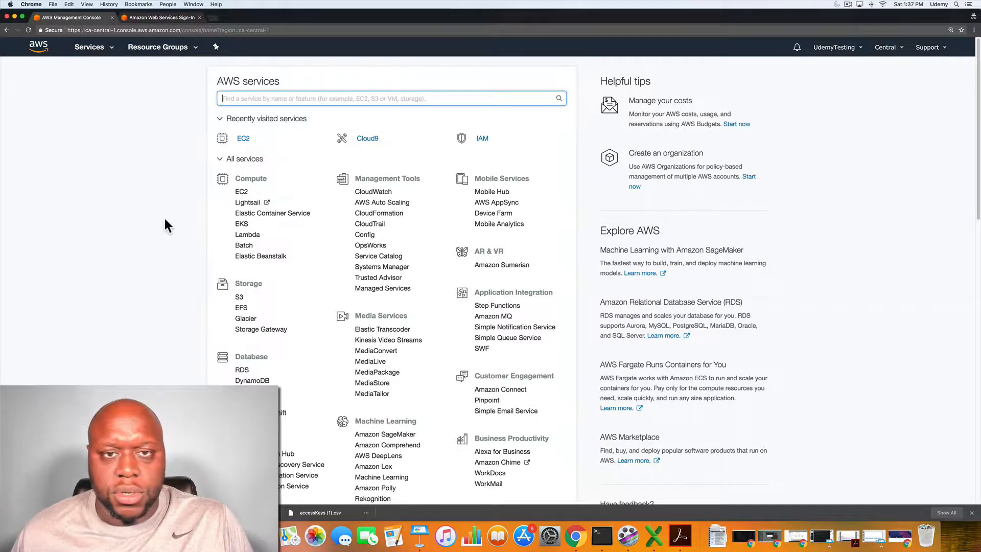
Step: Start launching an EC2 instance with Amazon Linux AMI 2018.03.0 (HVM) and the t2.micro type, continuing to the instance details
click(242, 192)
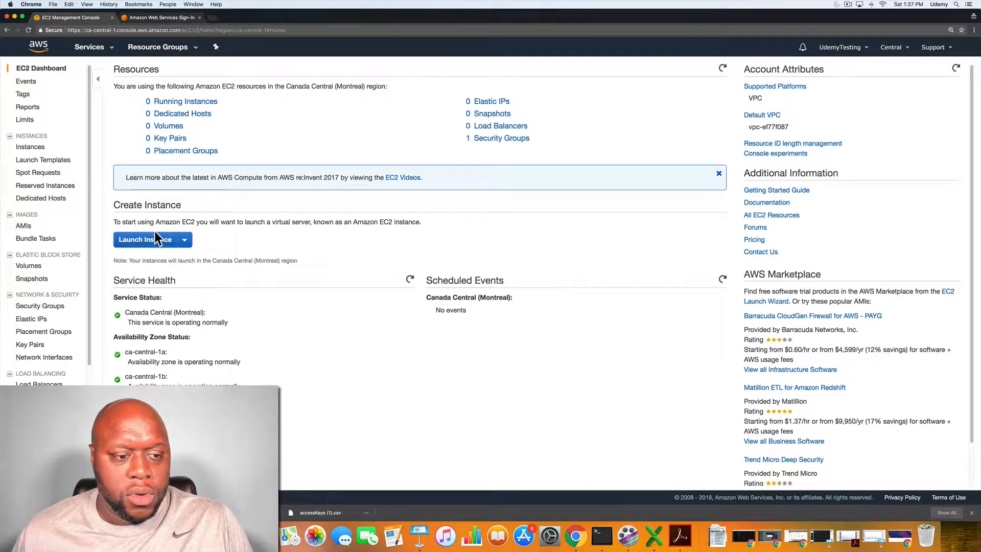
click(137, 247)
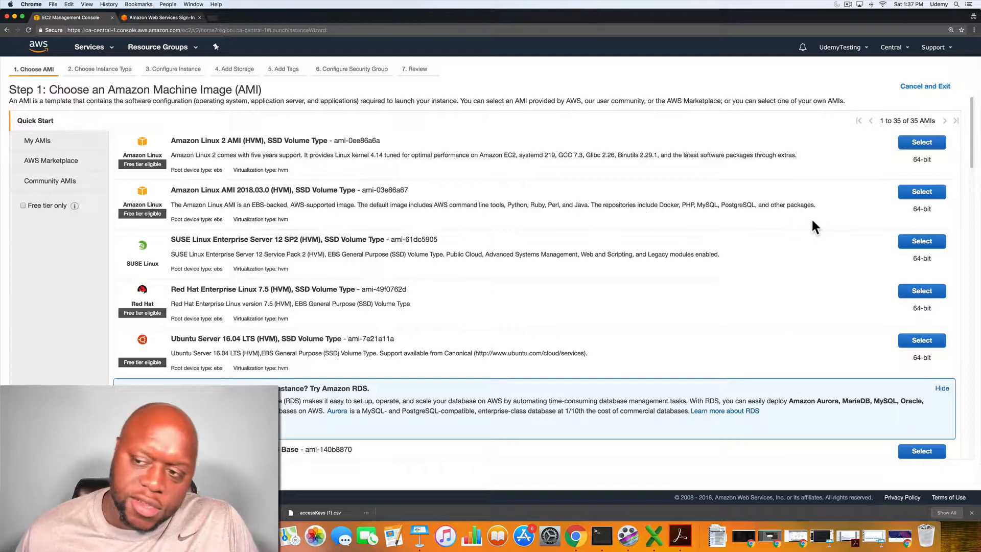
click(922, 194)
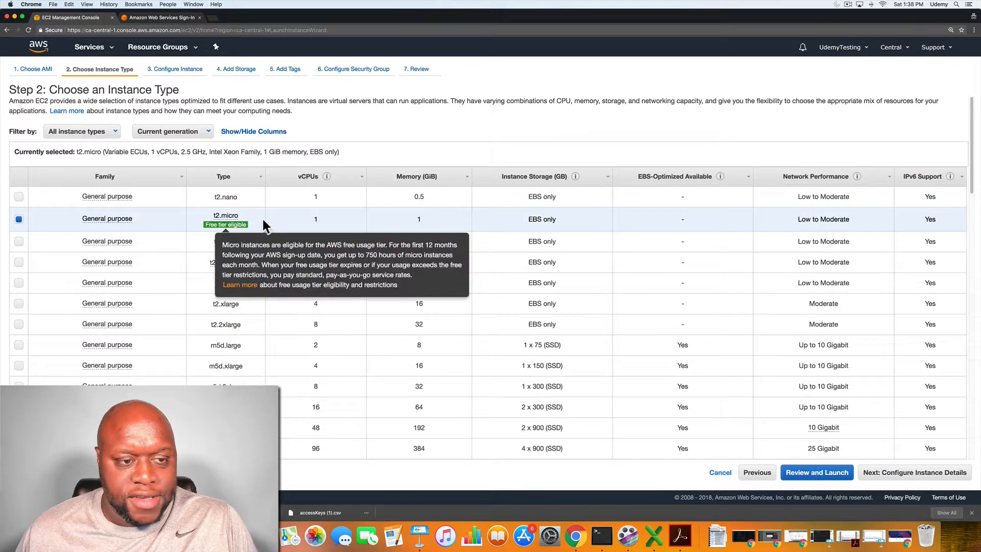
click(922, 474)
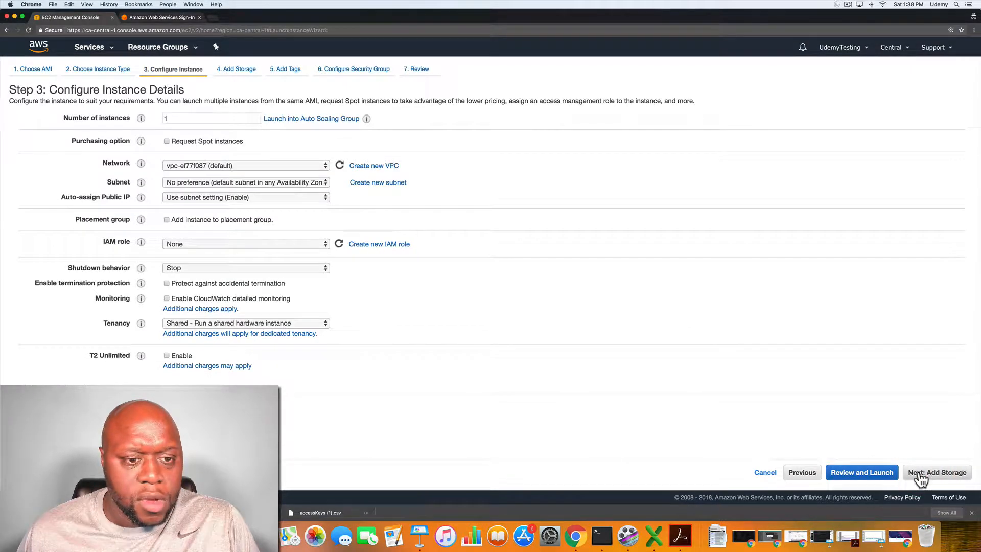
Step: Assign the instance to the default subnet in ca-central-1a and continue to the storage settings
click(192, 183)
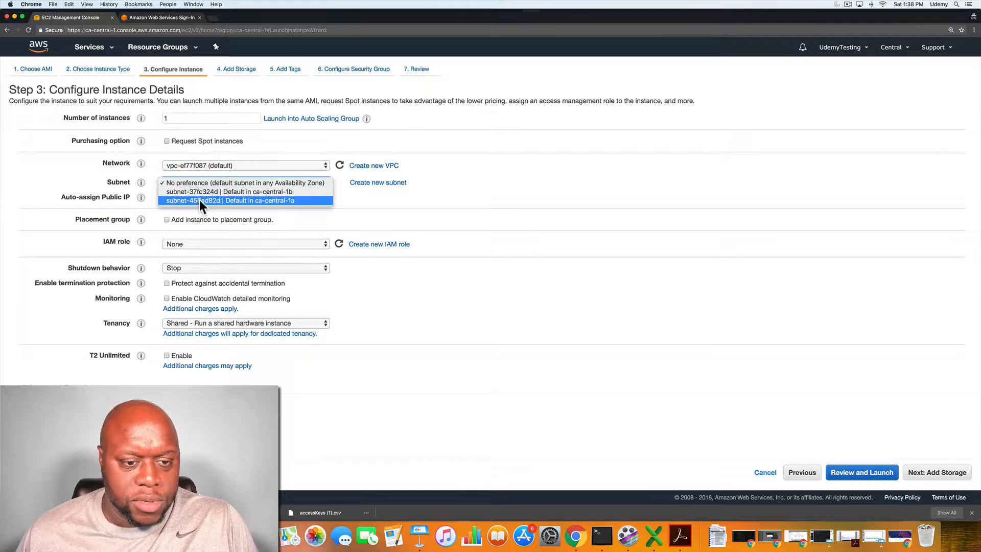
click(199, 200)
click(487, 309)
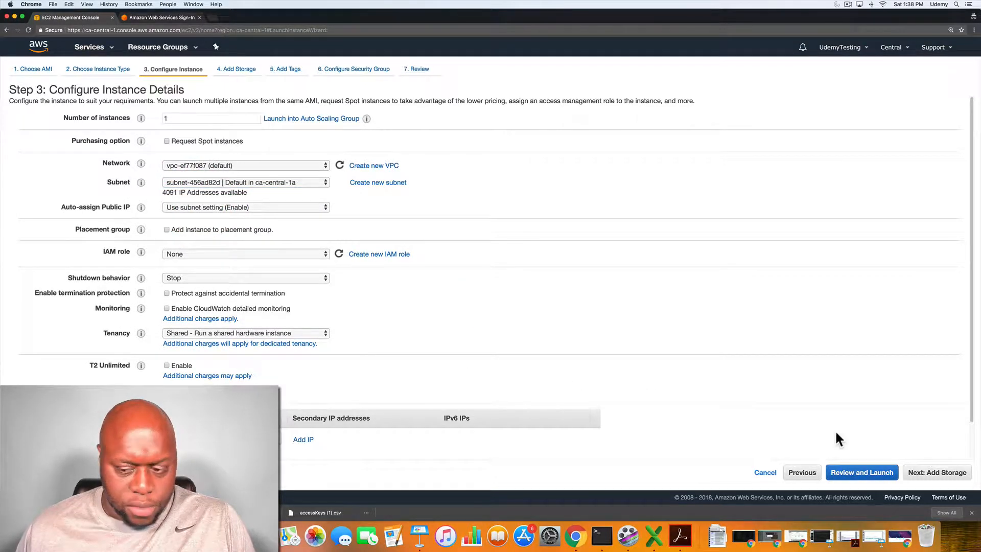
click(943, 473)
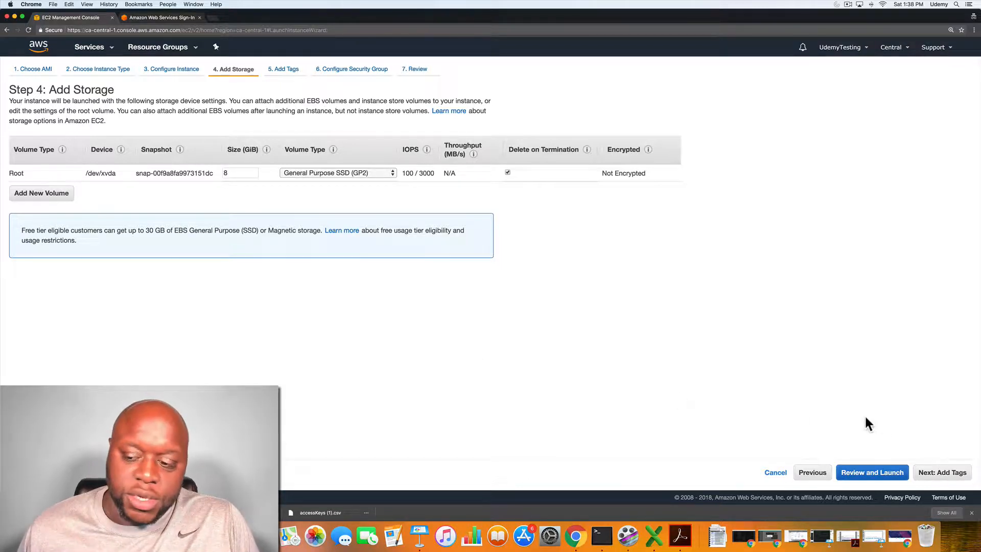
Step: Accept the default storage, tags and security group, and proceed from the launch review to the key pair selection
click(954, 475)
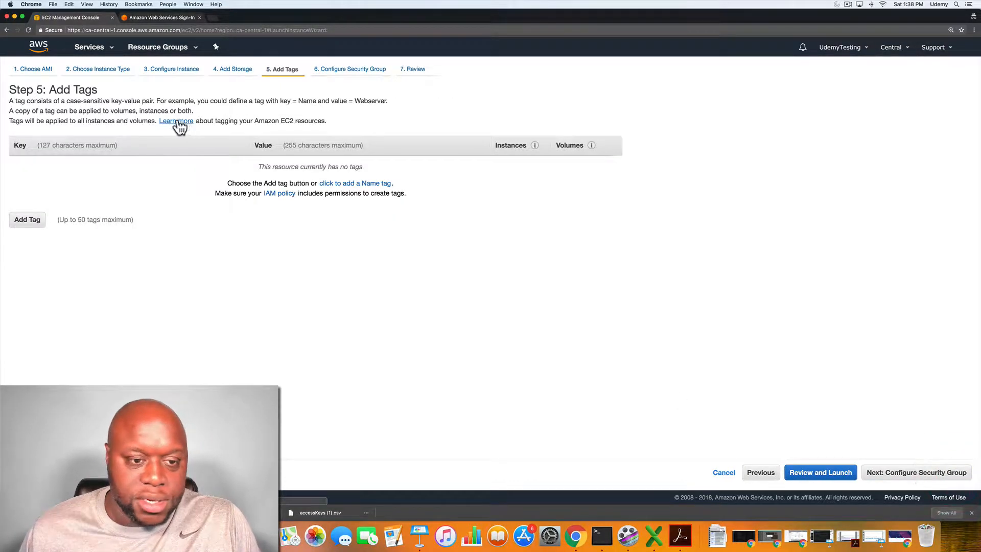
click(897, 474)
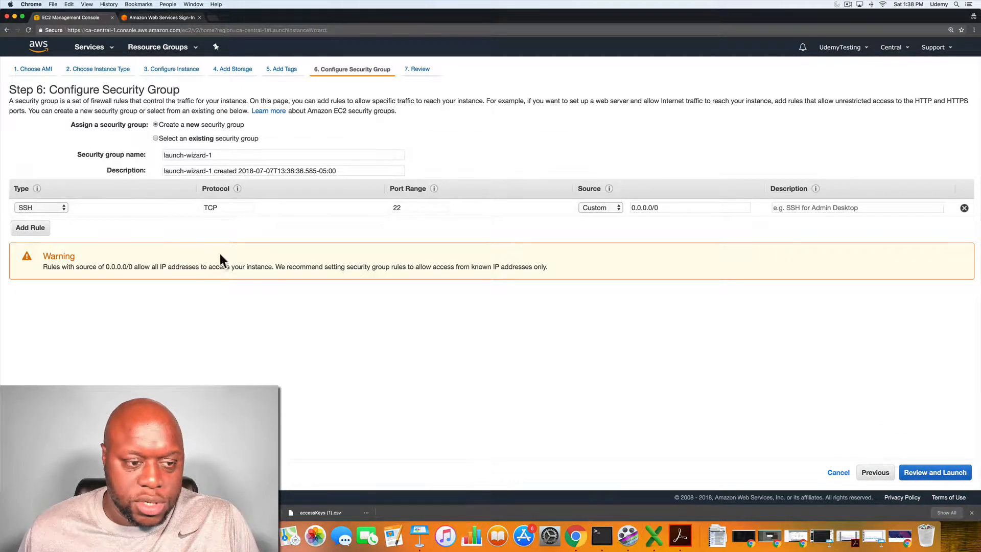
click(952, 474)
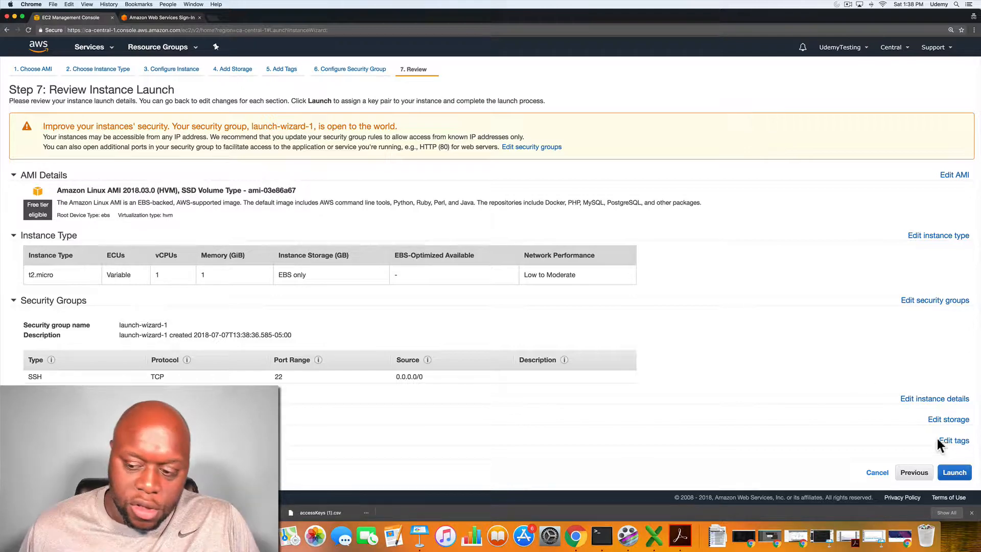
click(952, 471)
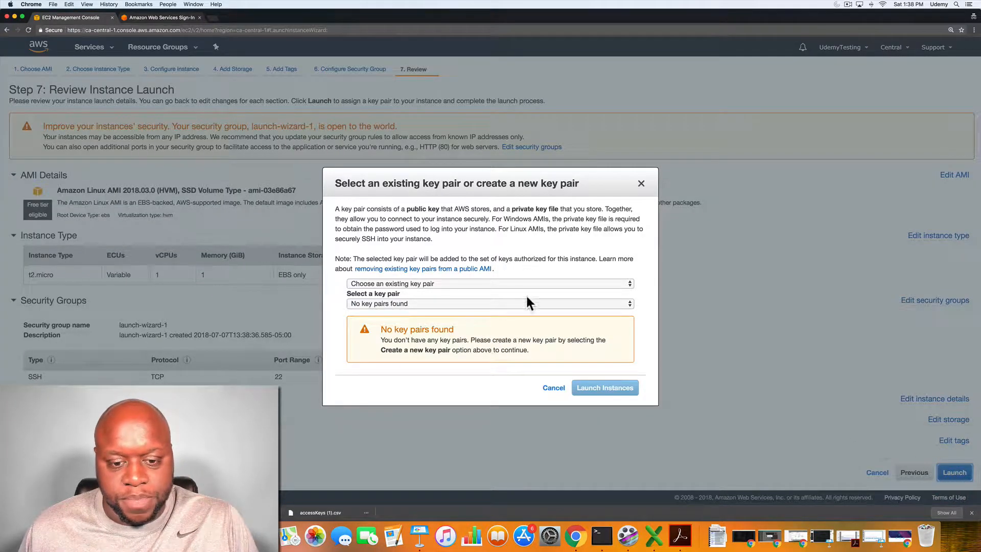
click(514, 281)
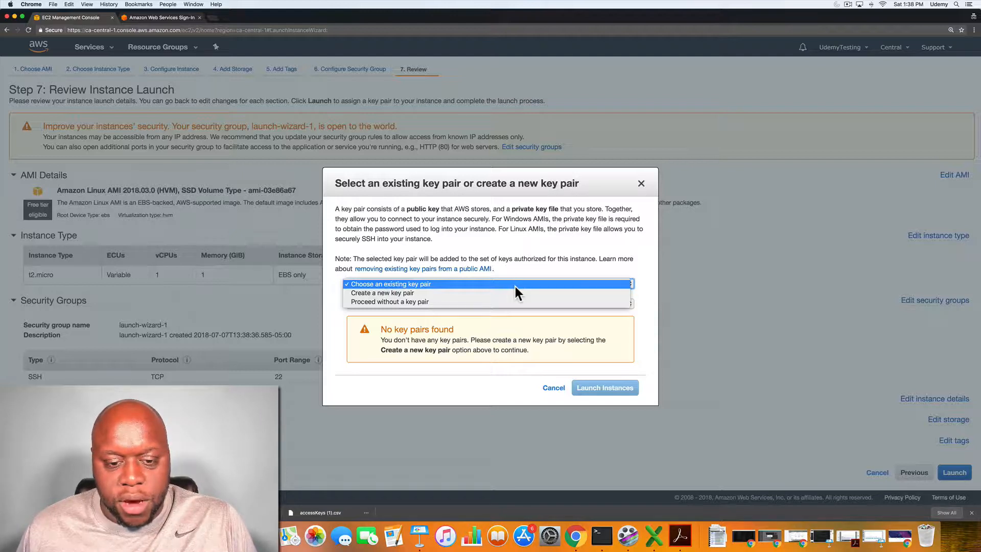
click(515, 285)
click(519, 300)
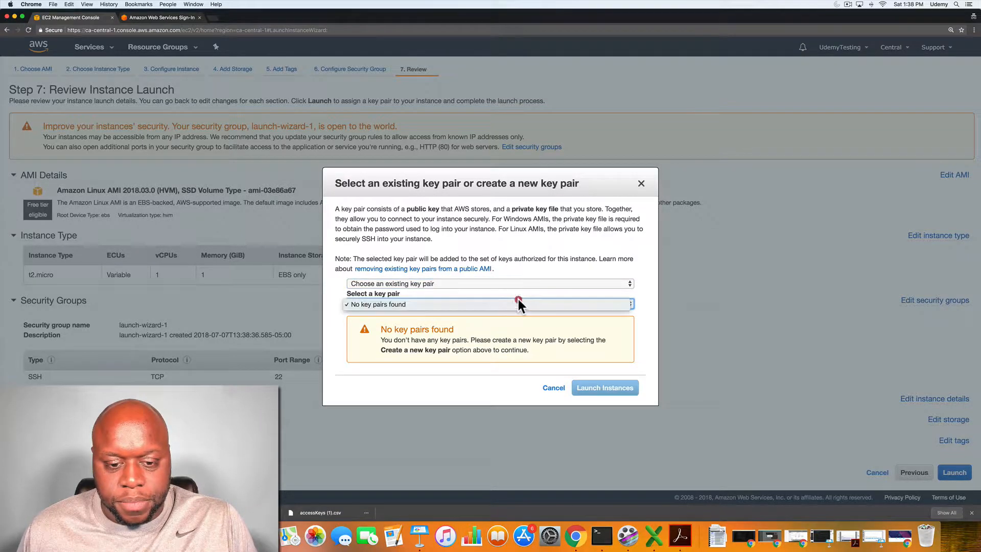
click(514, 305)
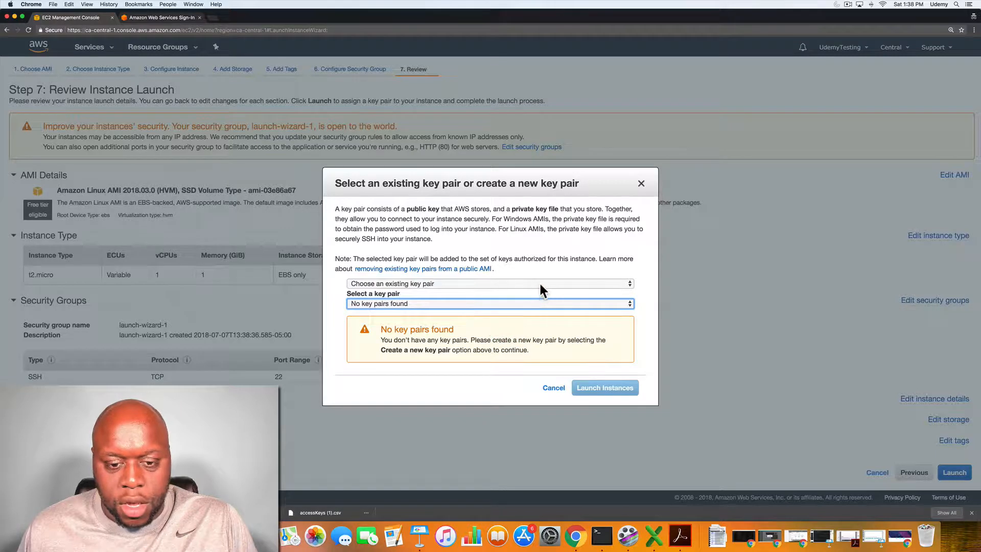
Step: Create and download a new key pair named newKeyPair, and launch the instance with it, opening the instances list
click(541, 284)
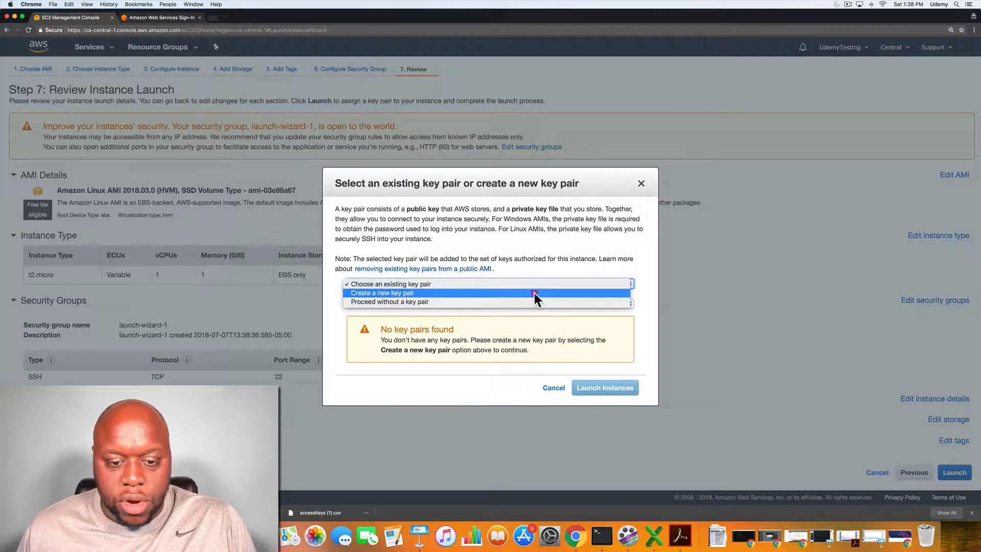
click(535, 292)
click(517, 305)
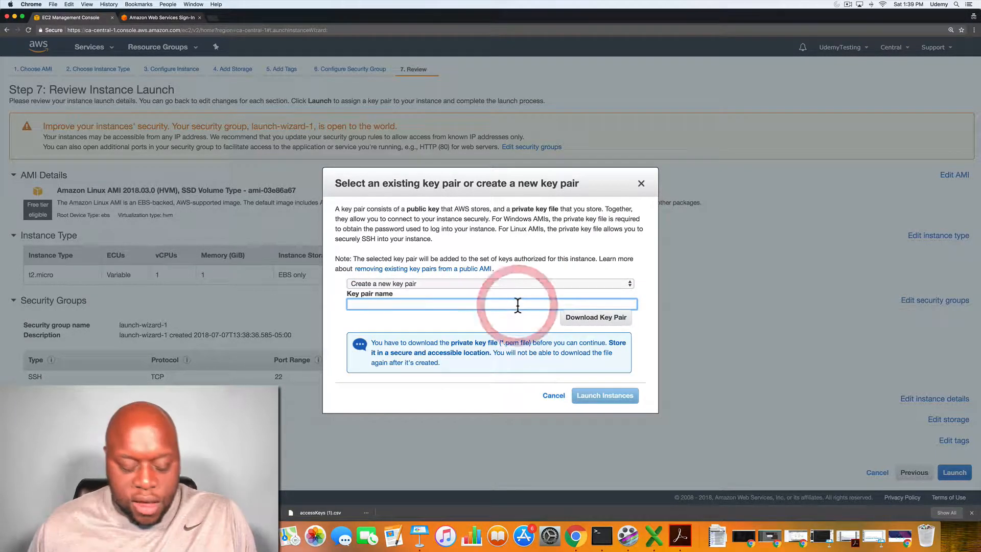
text(newKeyPair)
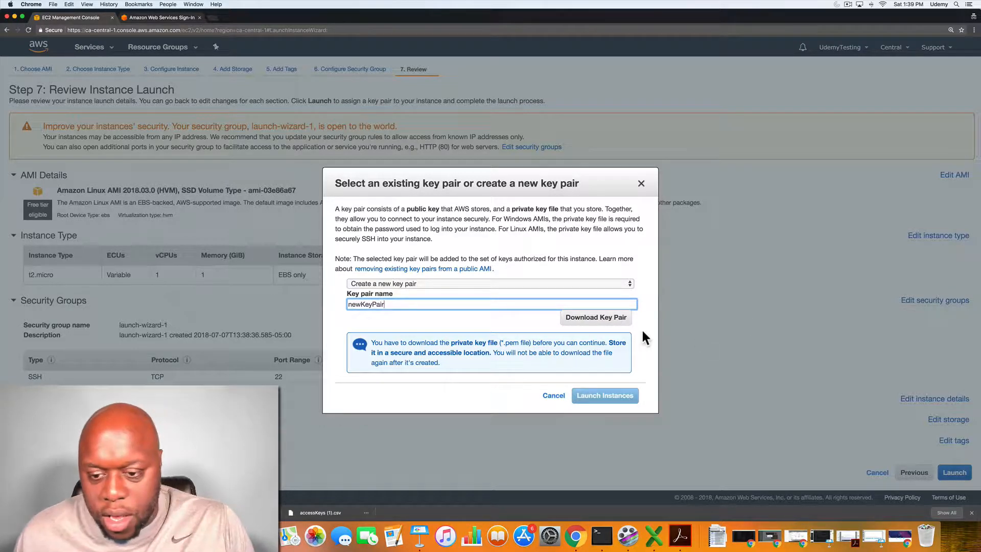
click(610, 317)
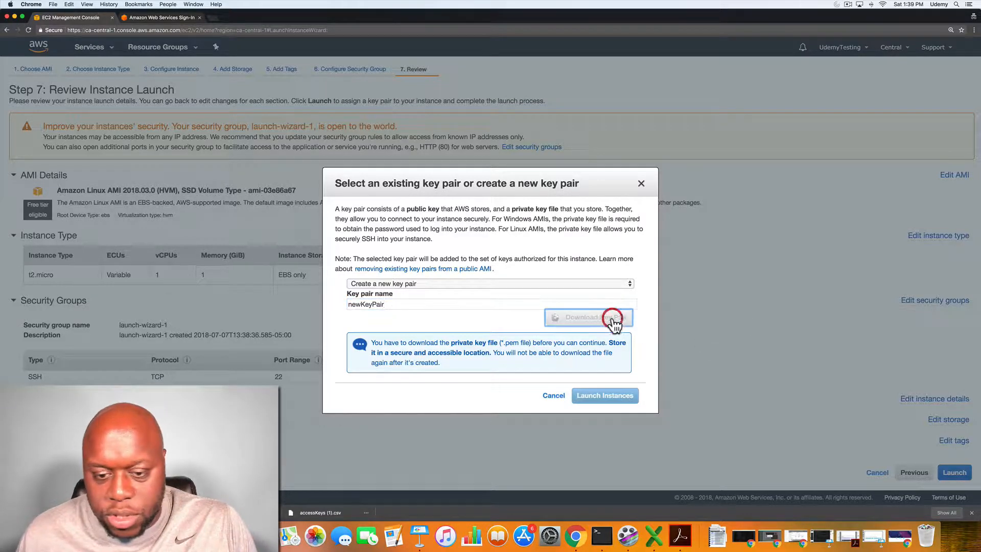
click(615, 405)
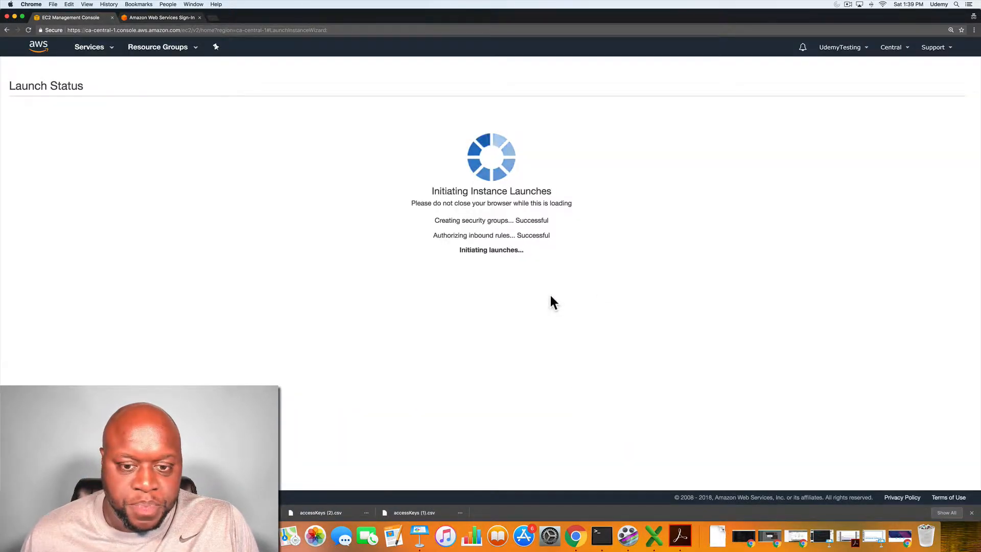
click(944, 372)
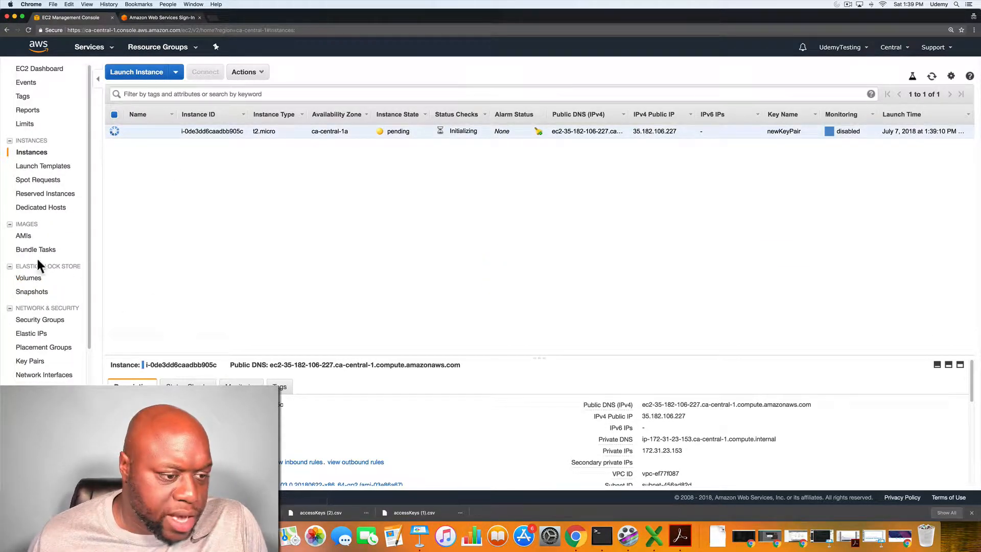
Step: Start creating a new Elastic Block Store volume with the General Purpose SSD (GP2) type and no snapshot
click(37, 278)
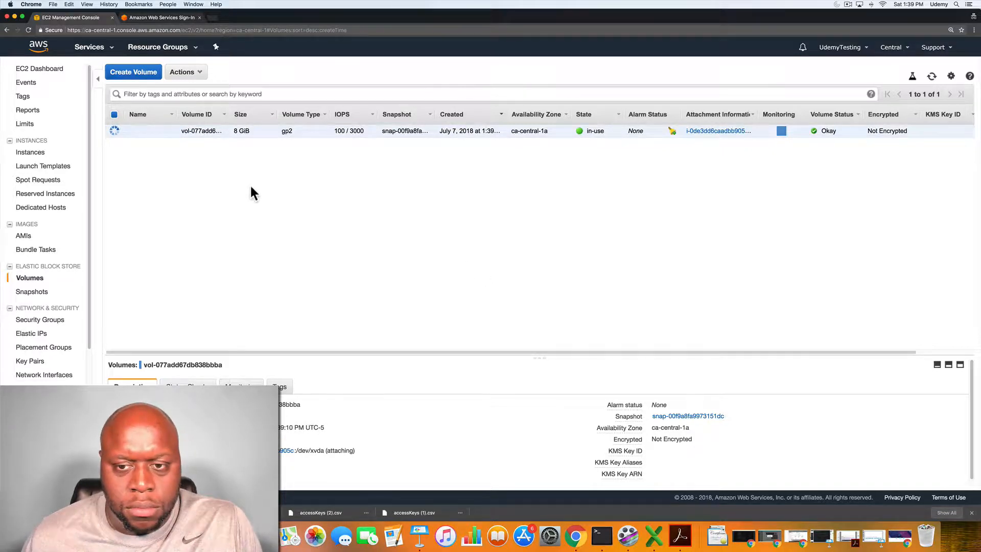
click(136, 73)
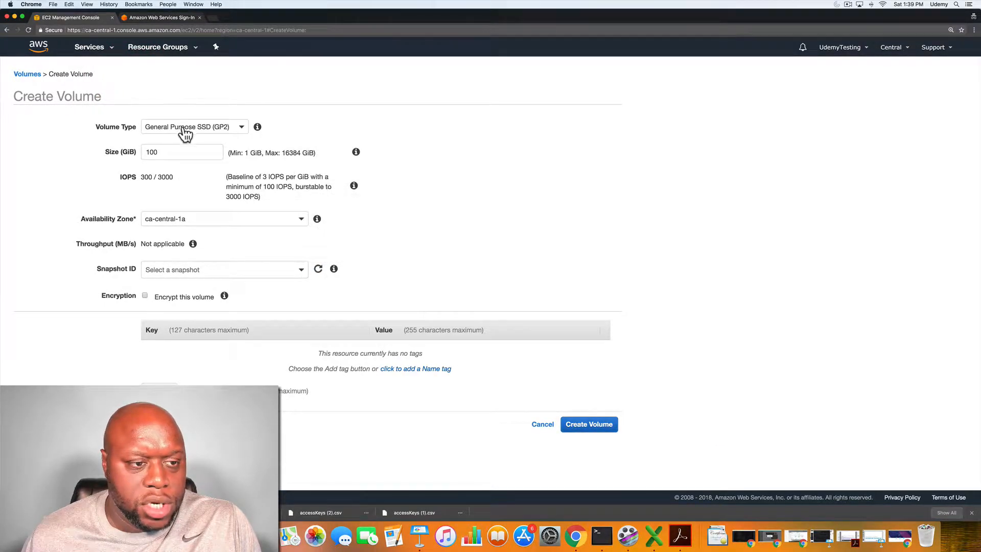
click(212, 128)
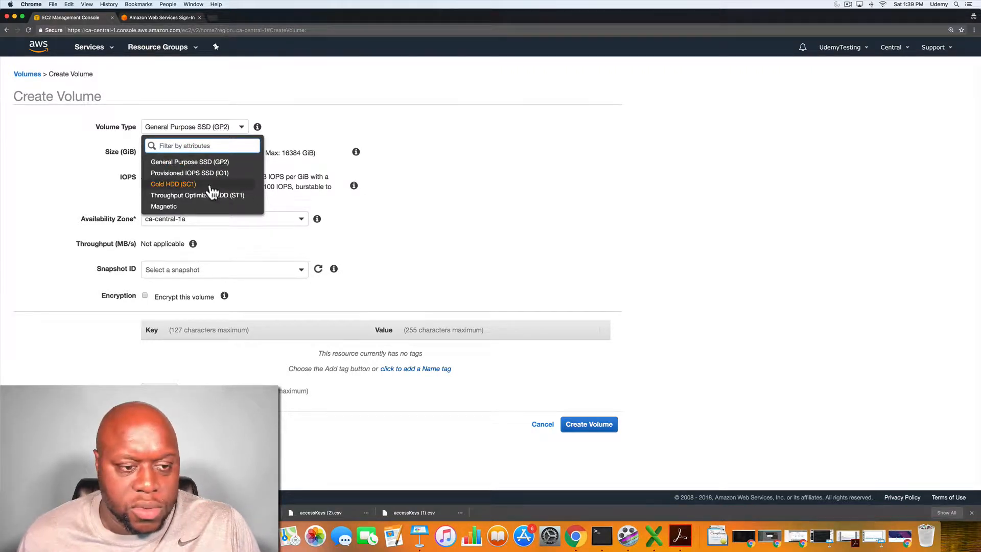
click(196, 162)
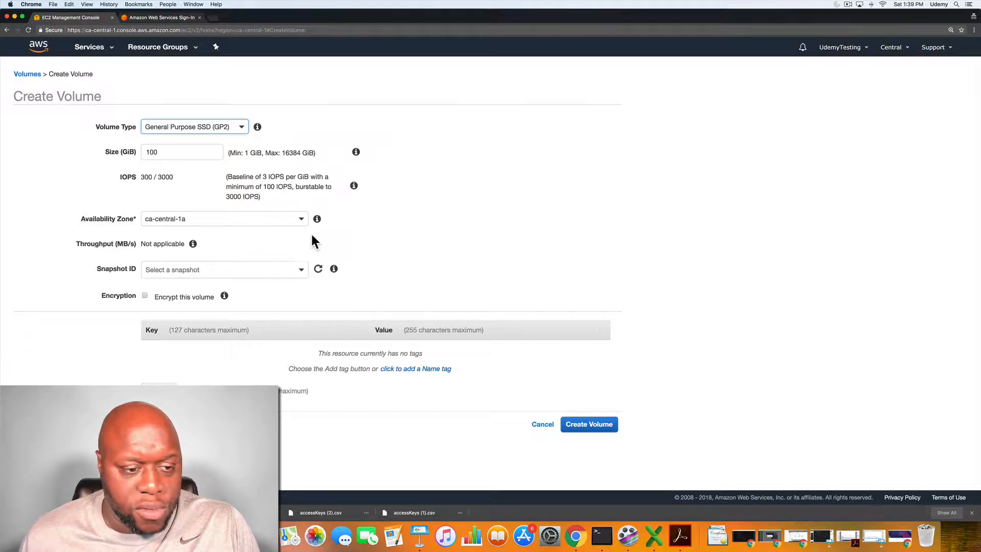
click(248, 270)
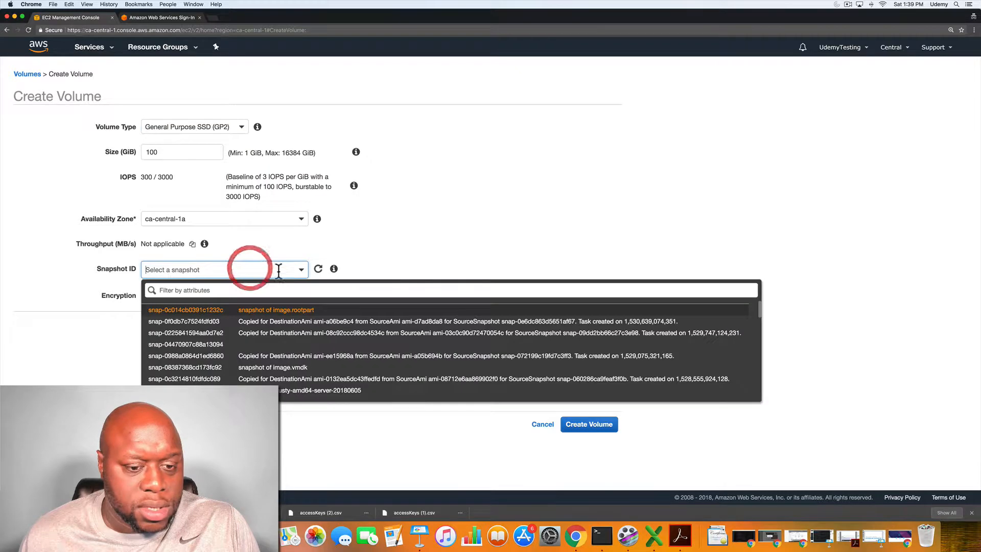
click(502, 214)
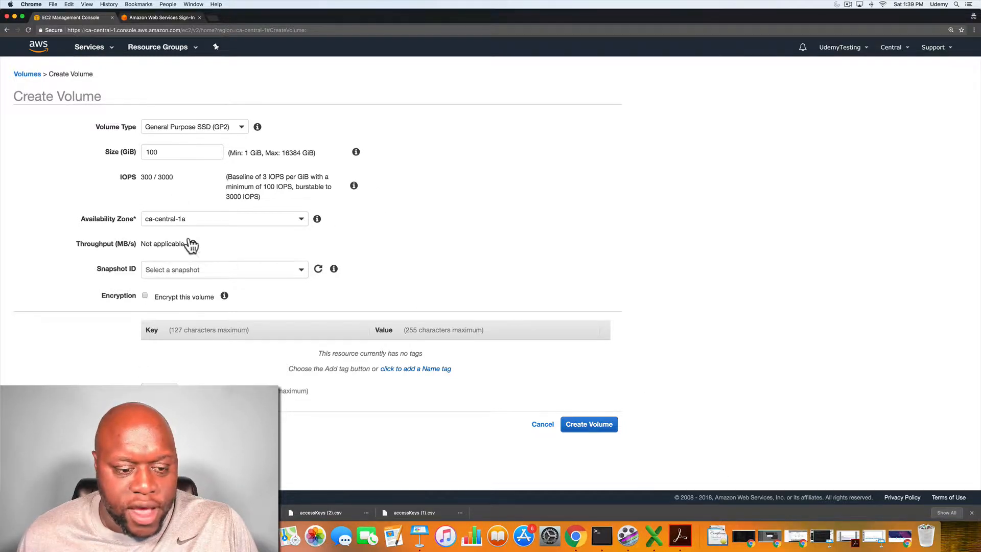
Step: Create the volume with a tag whose key is DEPT, and return to the instances list
click(159, 391)
click(225, 347)
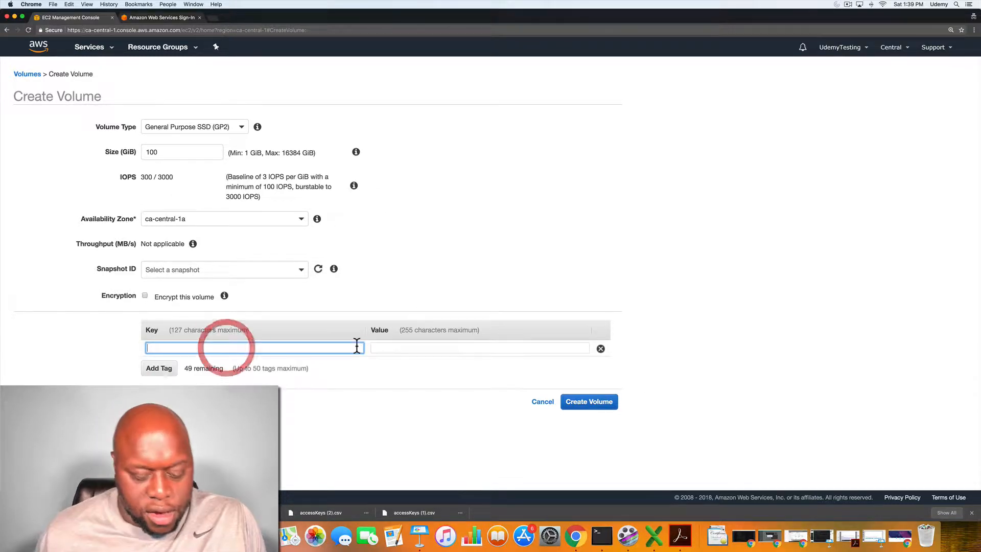
text(DEPY)
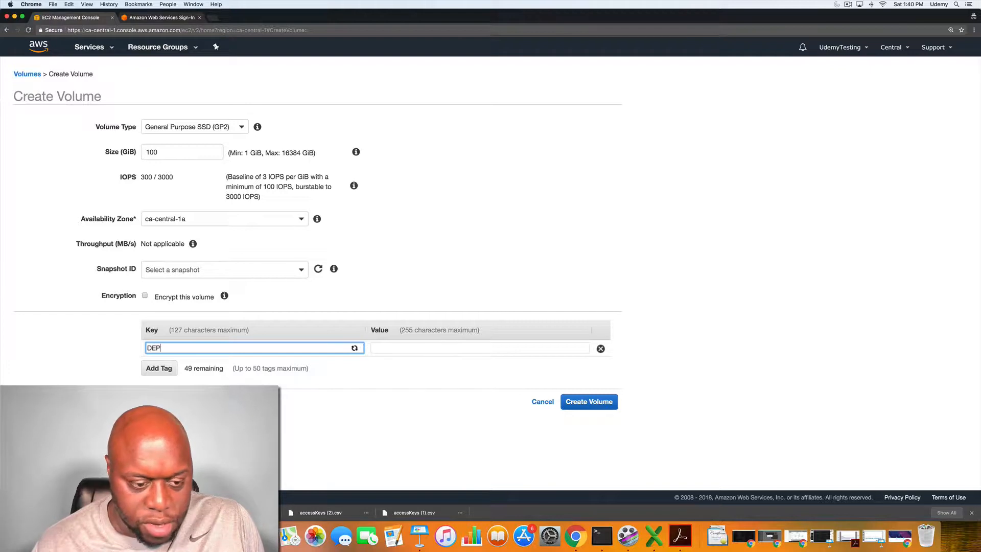
key(Tab)
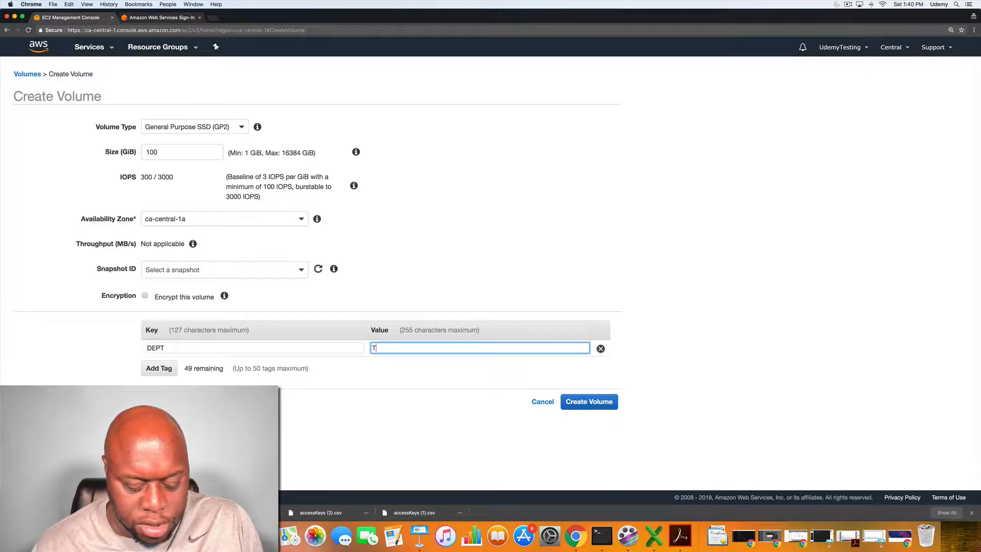
click(589, 401)
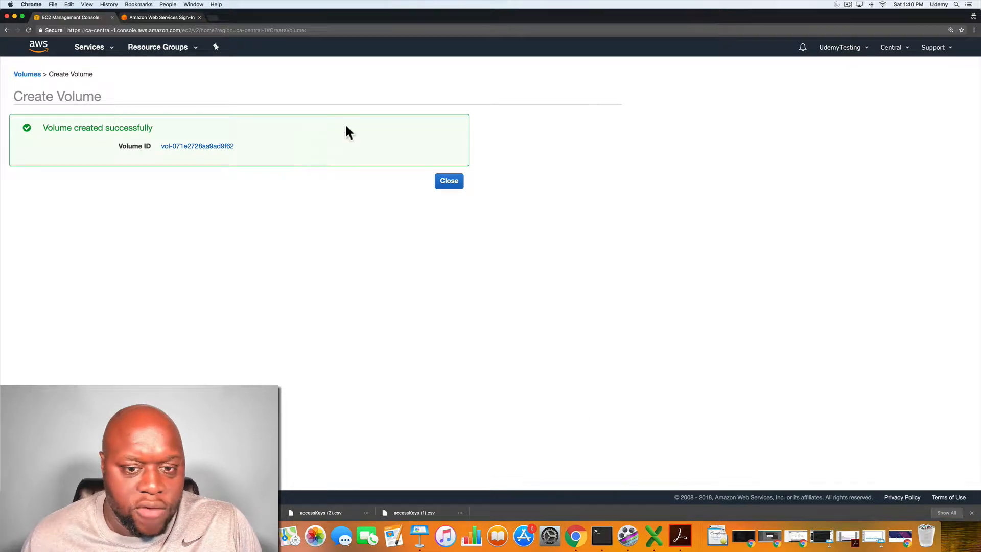
click(449, 184)
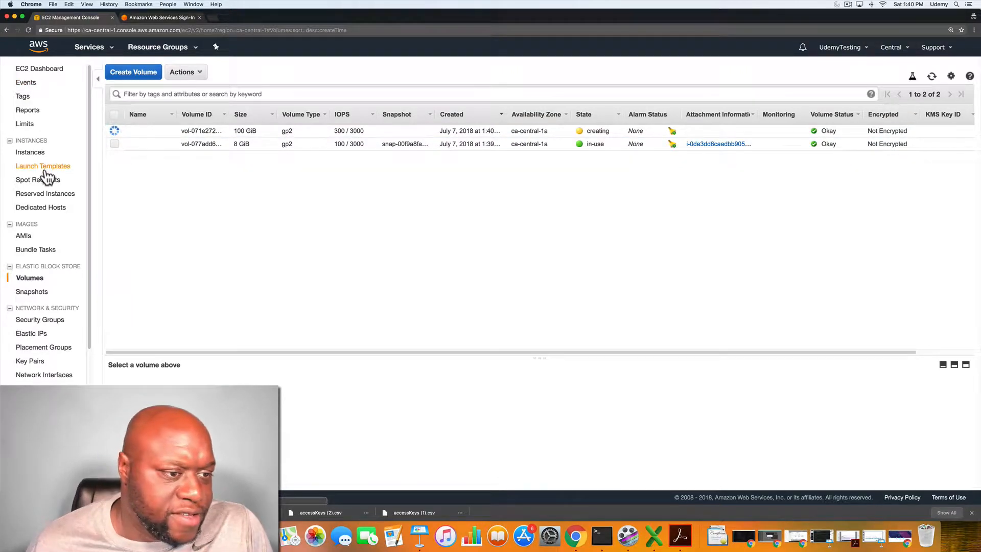
click(32, 152)
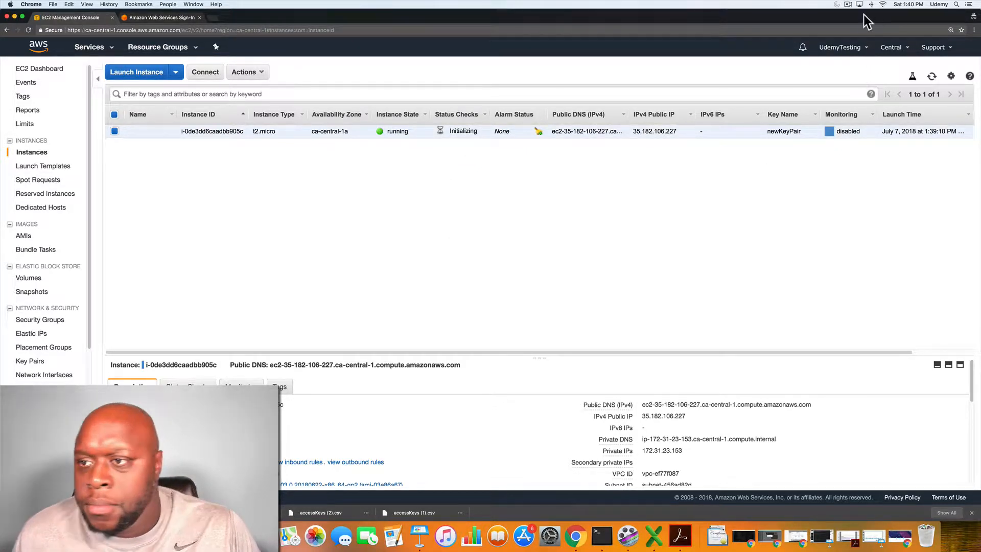
click(849, 4)
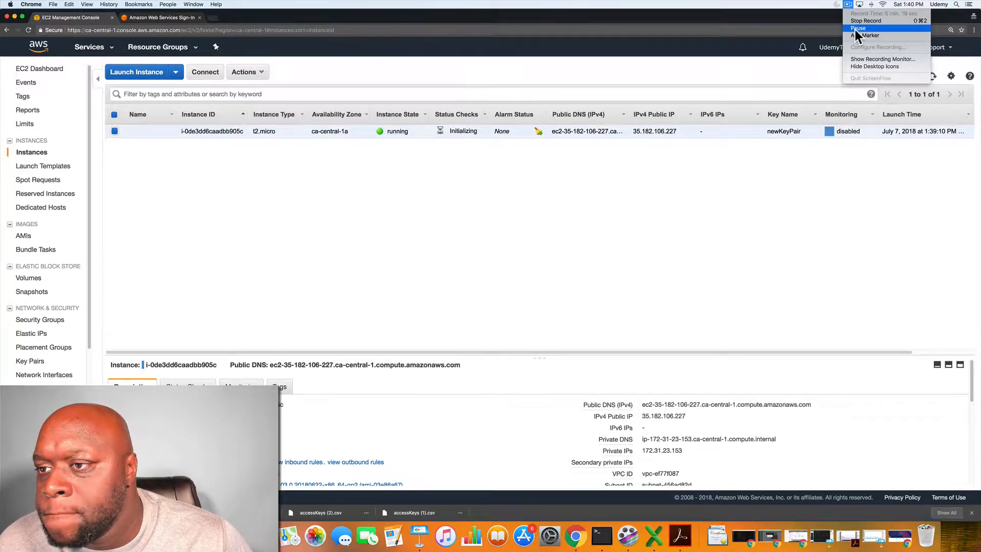
click(855, 29)
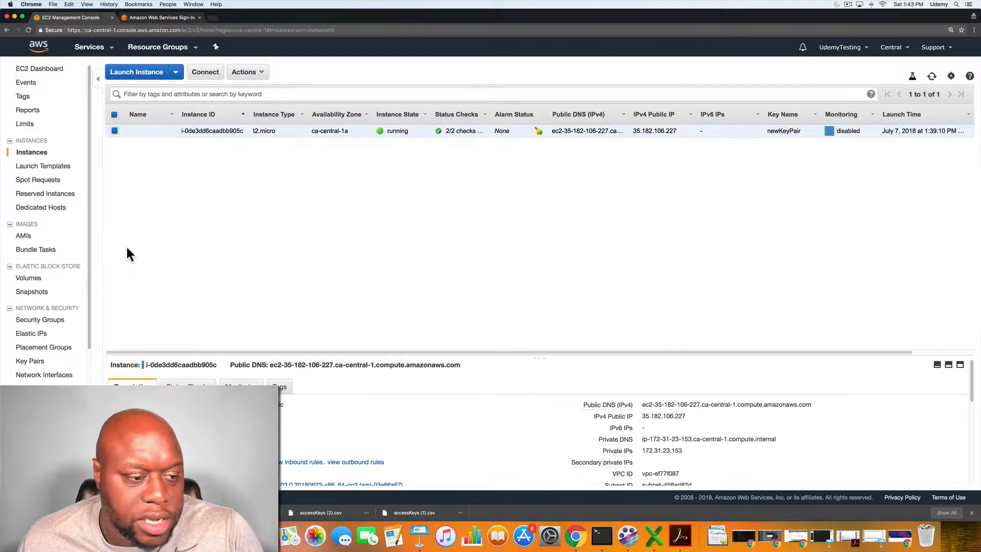
Step: Attach the 100 GiB volume to the running instance in ca-central-1a as device /dev/sdf
click(30, 278)
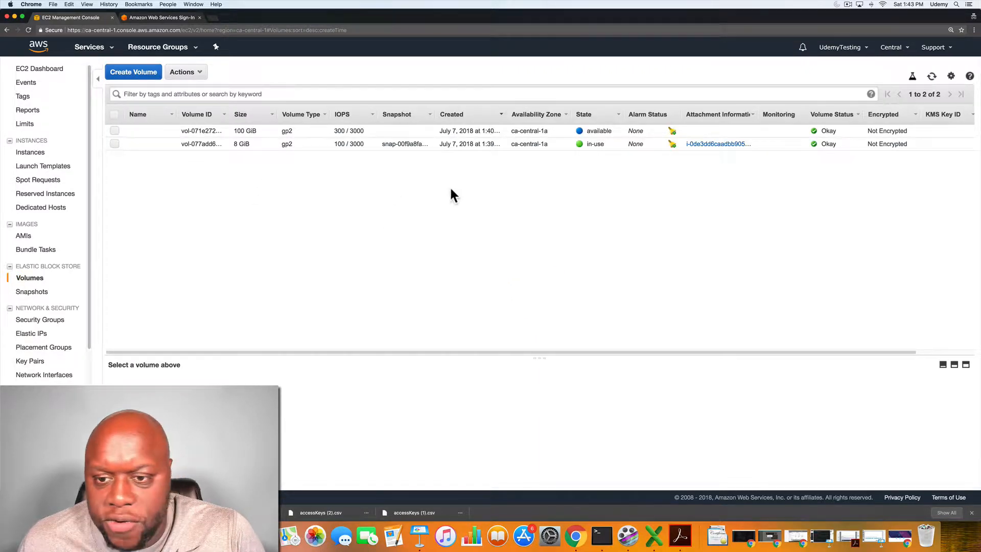
click(114, 131)
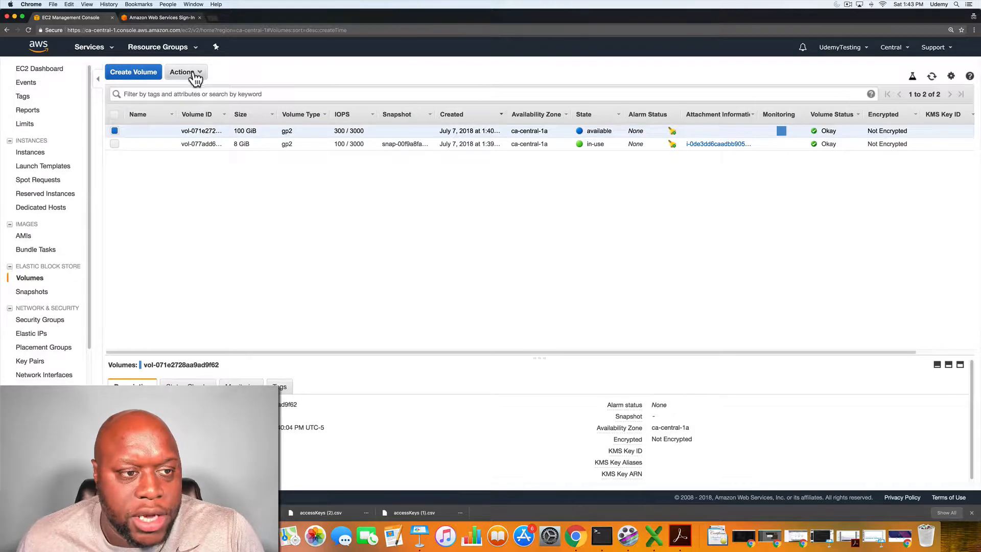
click(194, 74)
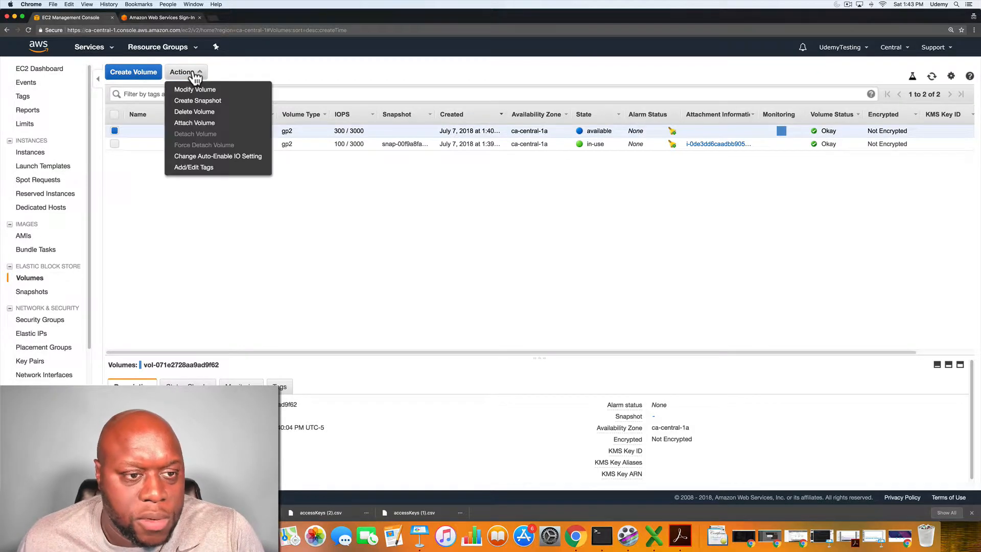
click(198, 123)
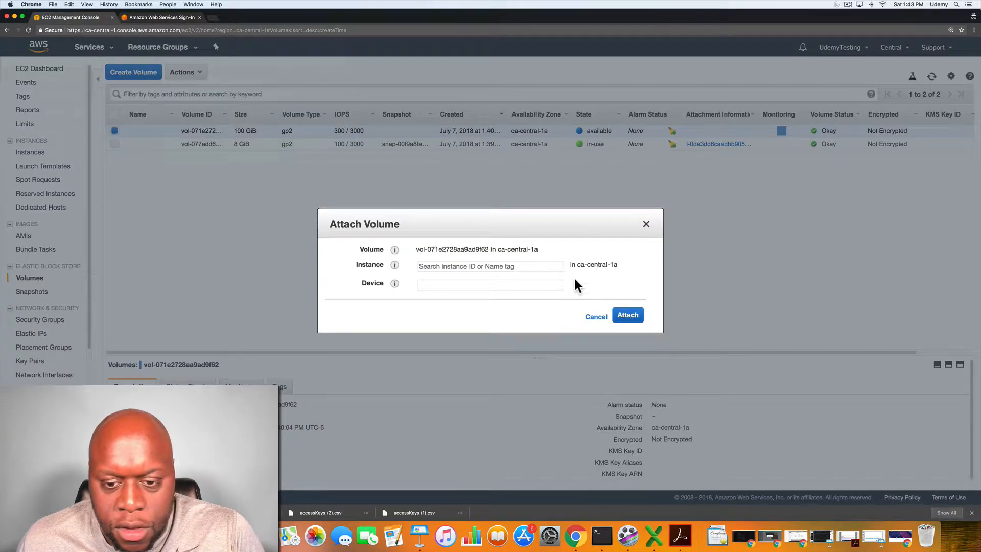
click(545, 267)
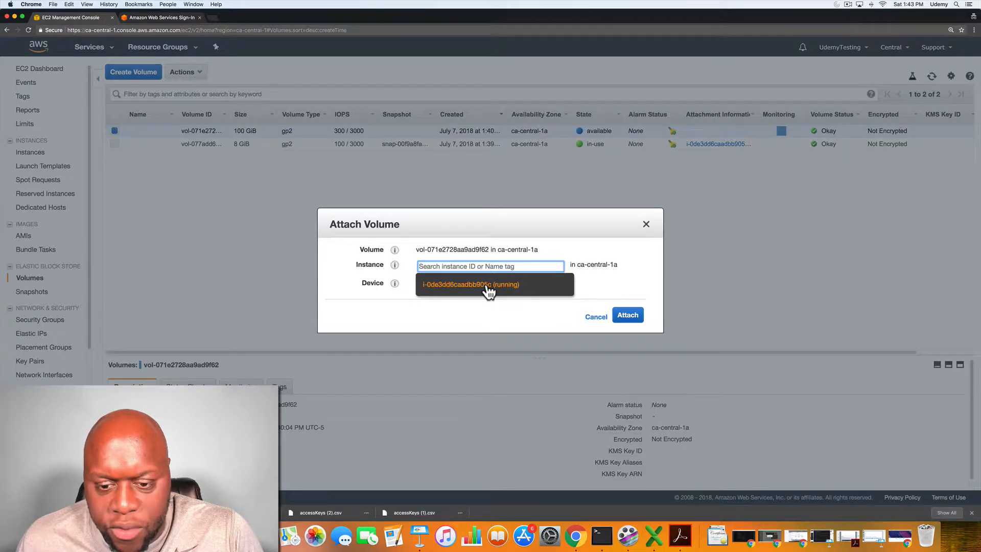
click(487, 287)
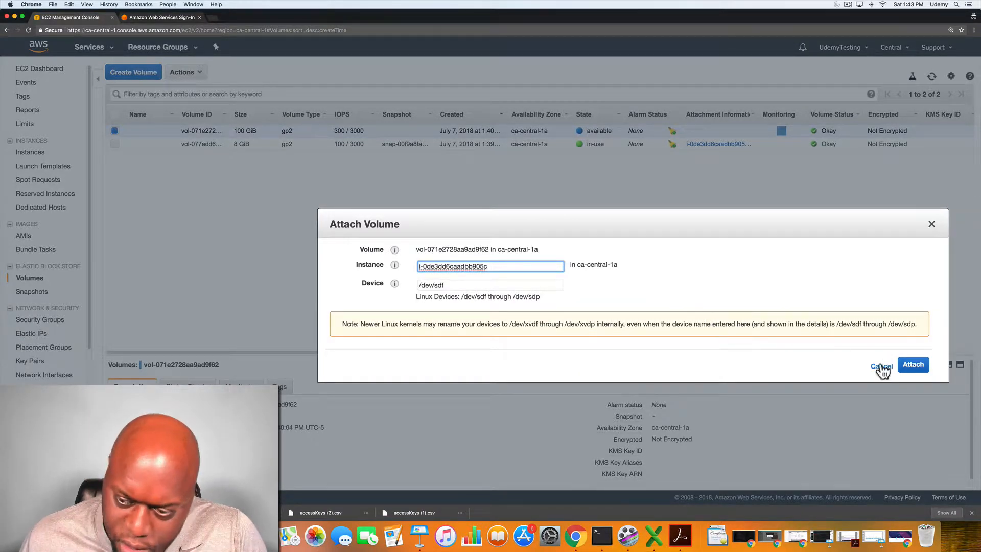
click(913, 367)
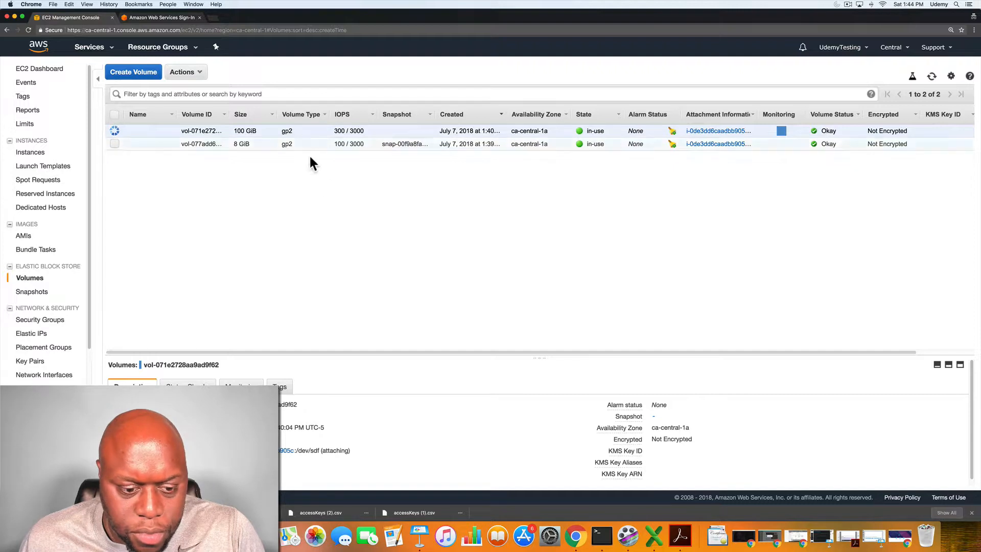
Step: Enlarge the details area of the attached 100 GiB volume and review its tags and description
drag(393, 352, 397, 258)
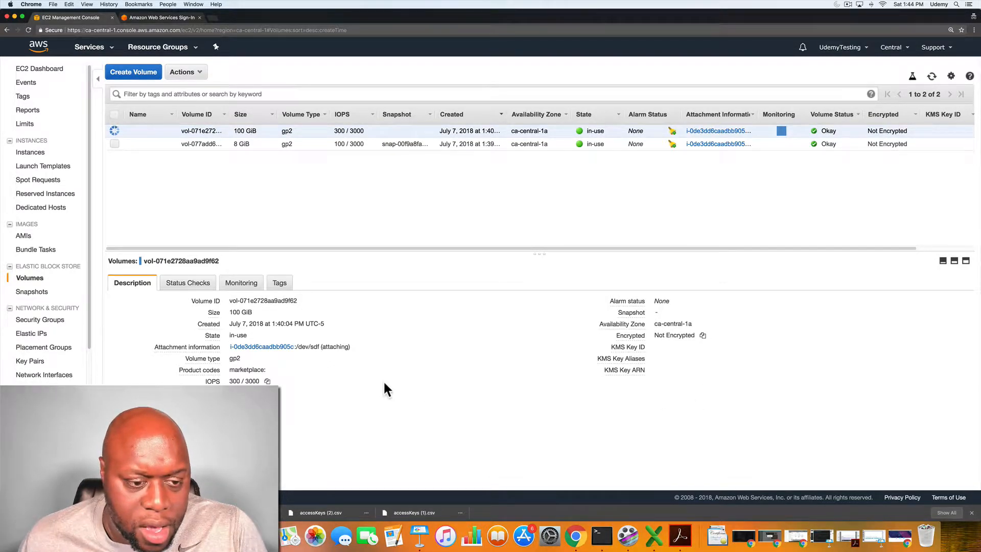
click(286, 285)
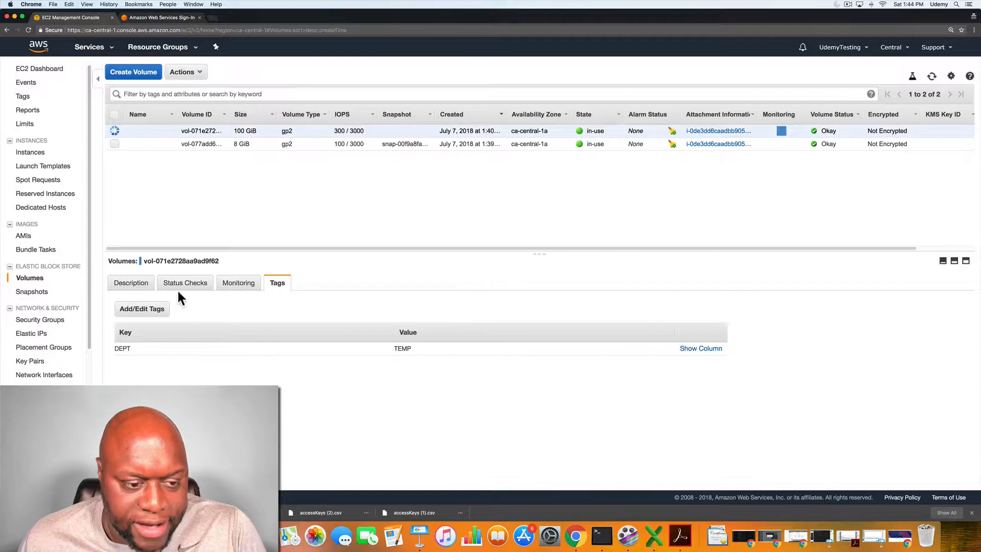
click(154, 286)
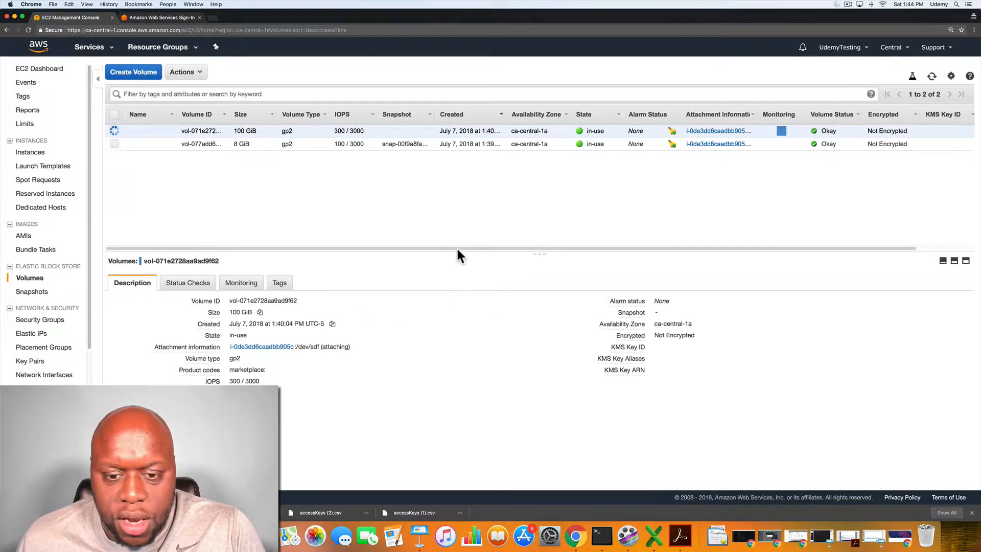
drag(458, 251, 459, 314)
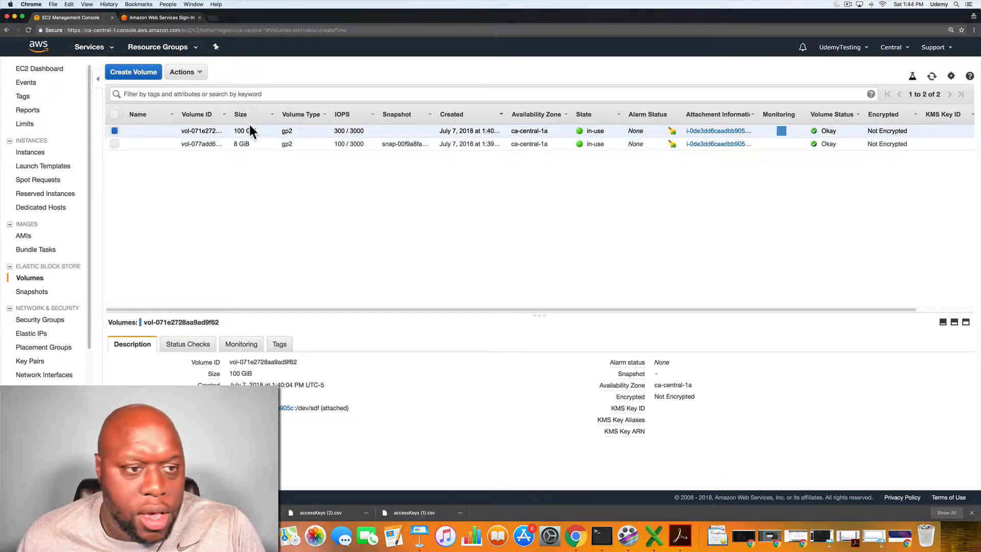
Step: Start creating a snapshot of the 100 GiB volume with the description testSnap
click(117, 131)
click(117, 131)
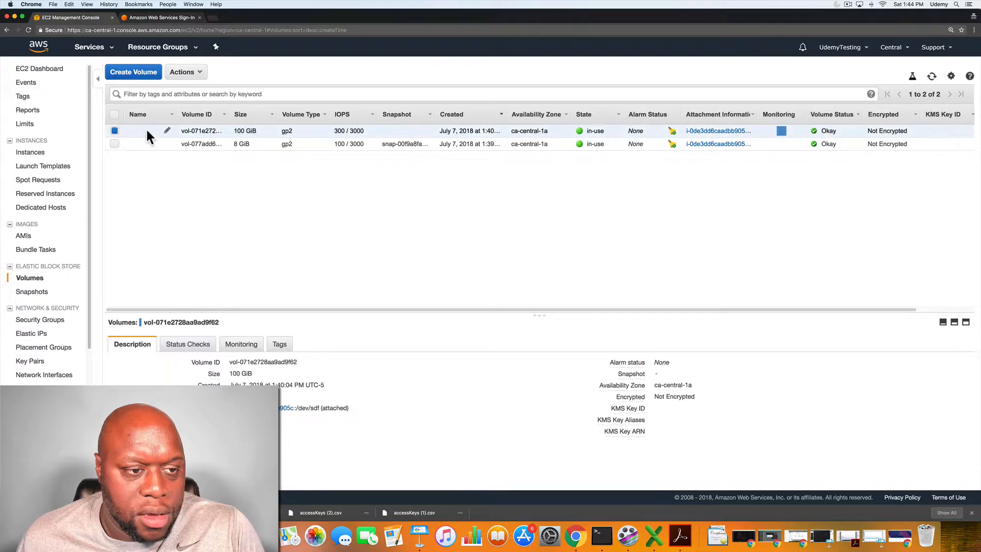
click(200, 77)
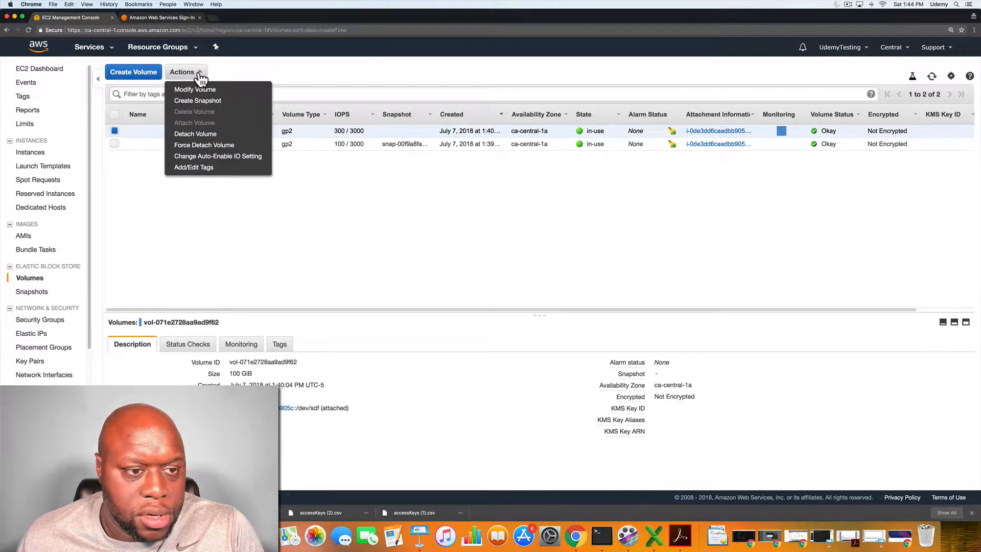
click(199, 100)
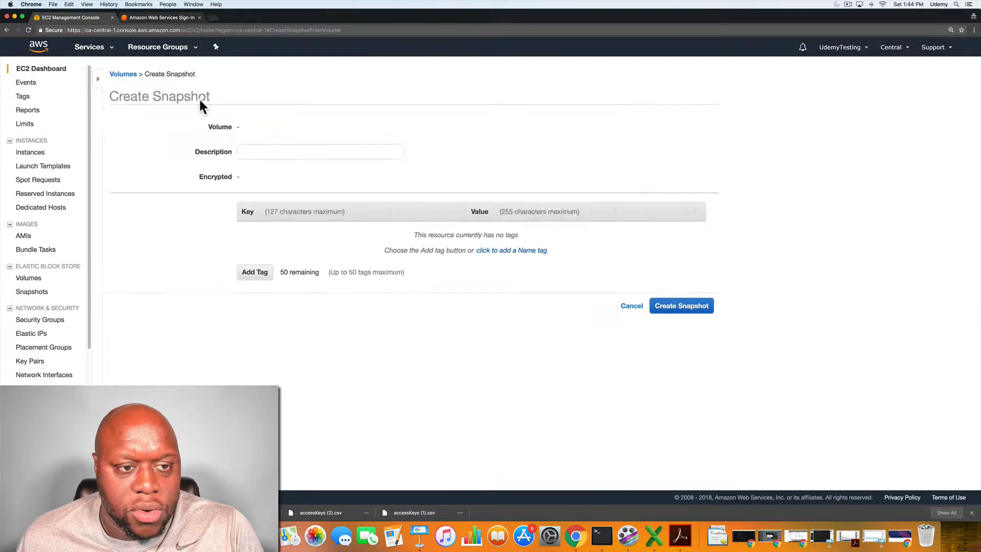
click(248, 149)
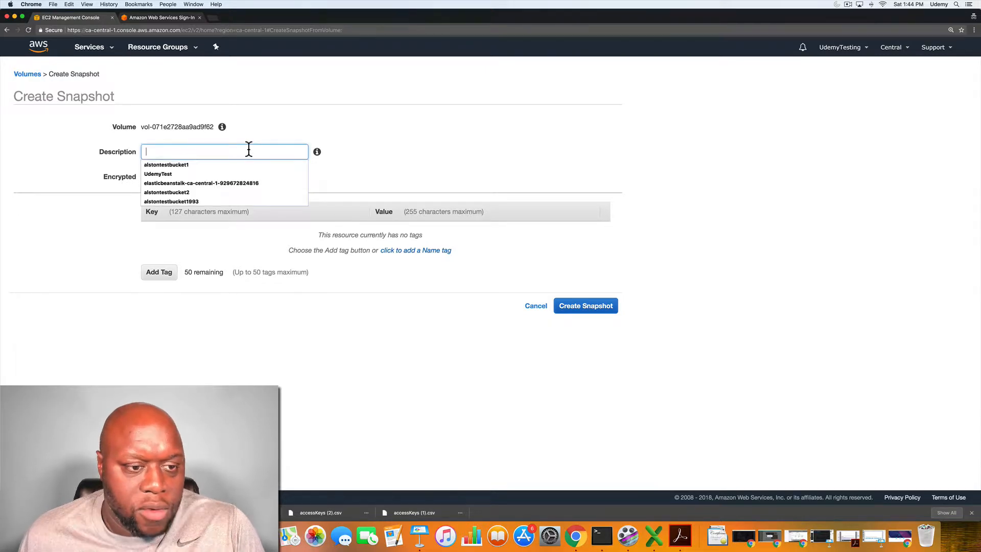
text(test)
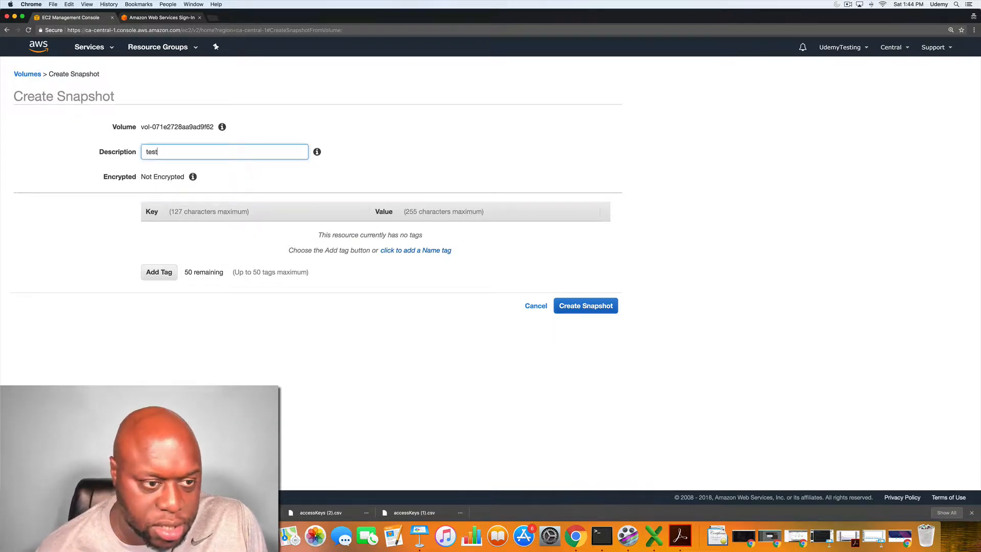
text(Snap)
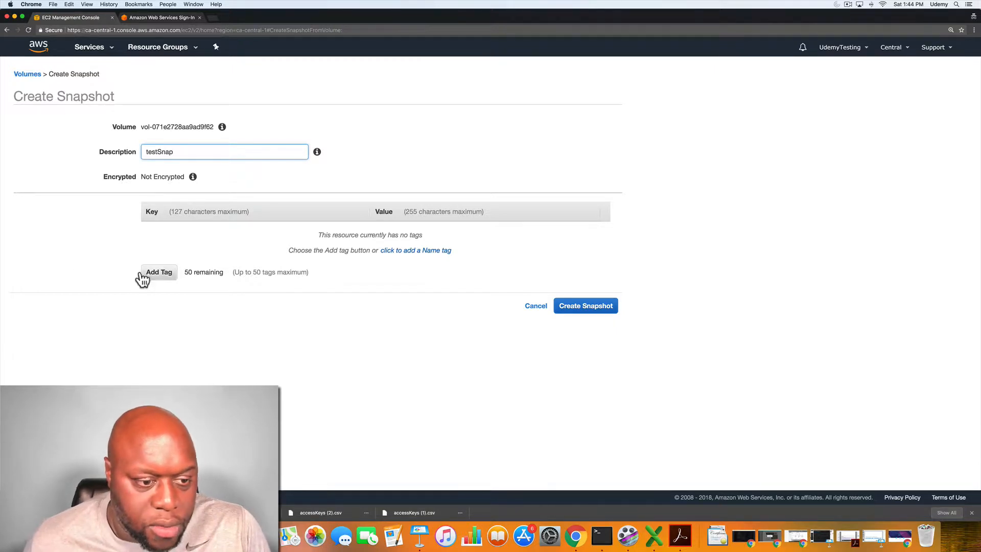
Step: Add a tag with key Date and value 0707, create the snapshot, and return to the volumes list
click(159, 273)
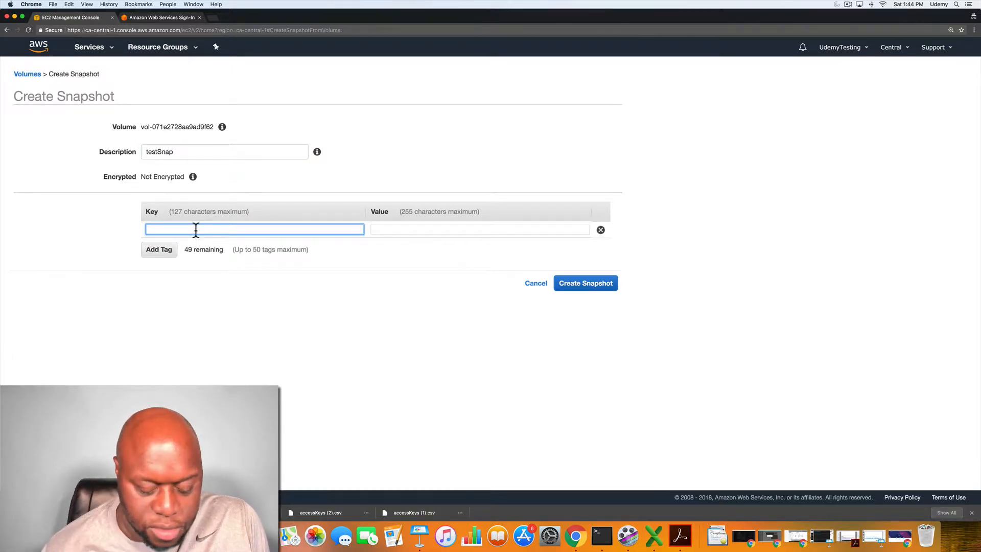
text(Date)
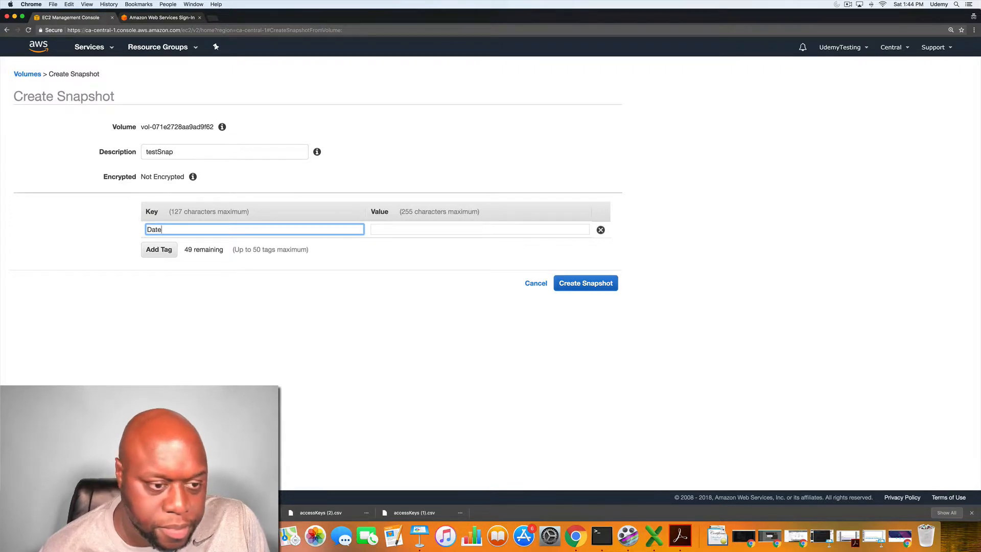
key(Tab)
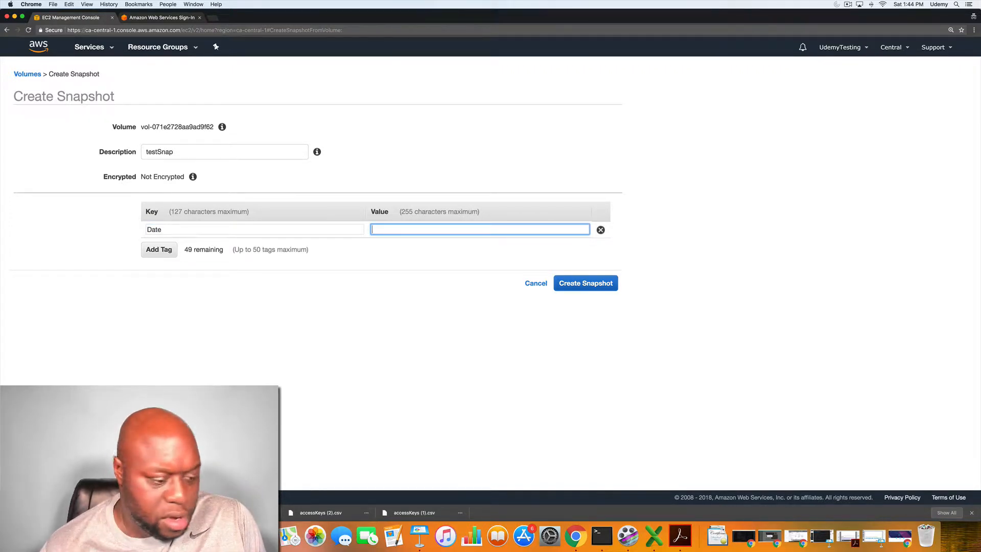
text(0707)
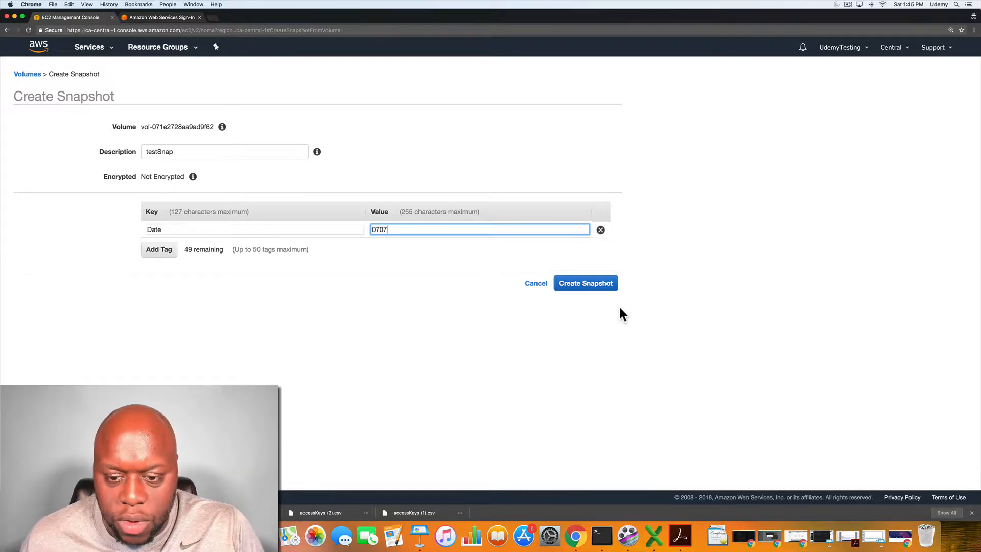
click(606, 285)
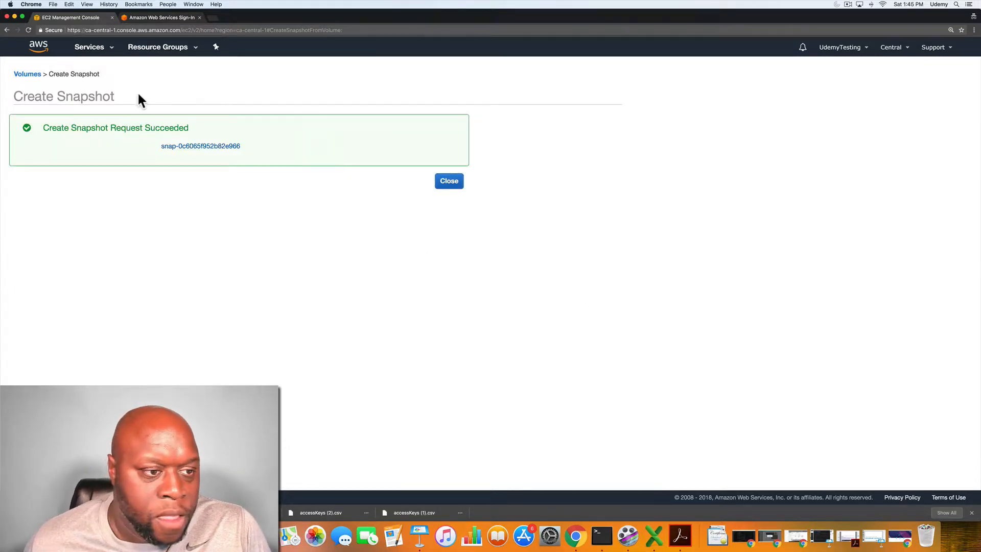
click(450, 183)
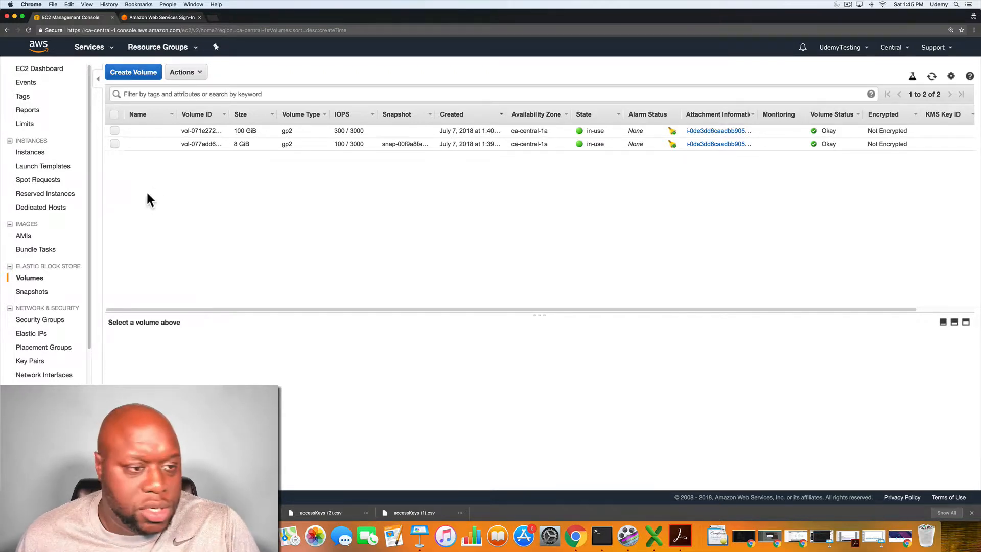
Step: Review the snapshots list, the actions available for the testSnap snapshot and the blank snapshot creation form, then return to the volumes list
click(31, 293)
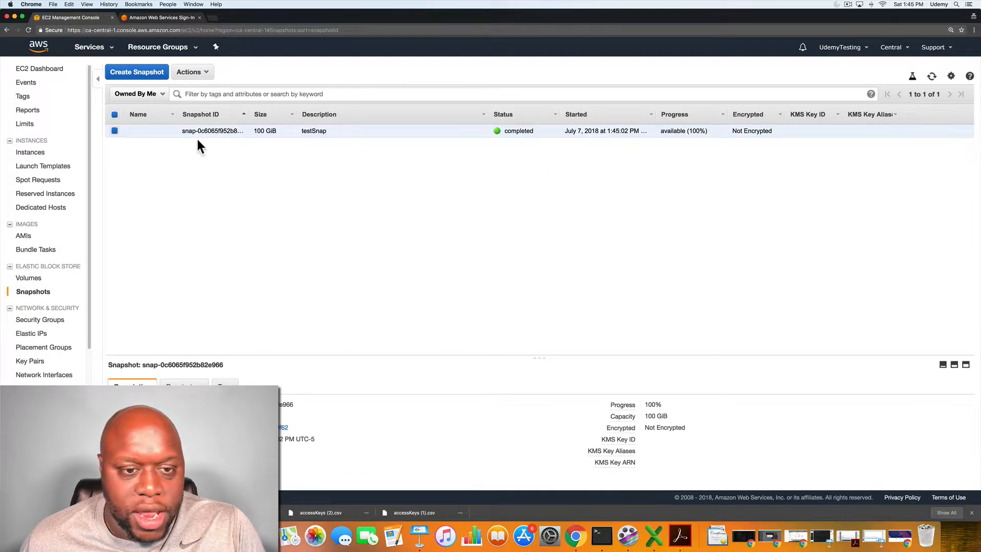
click(214, 72)
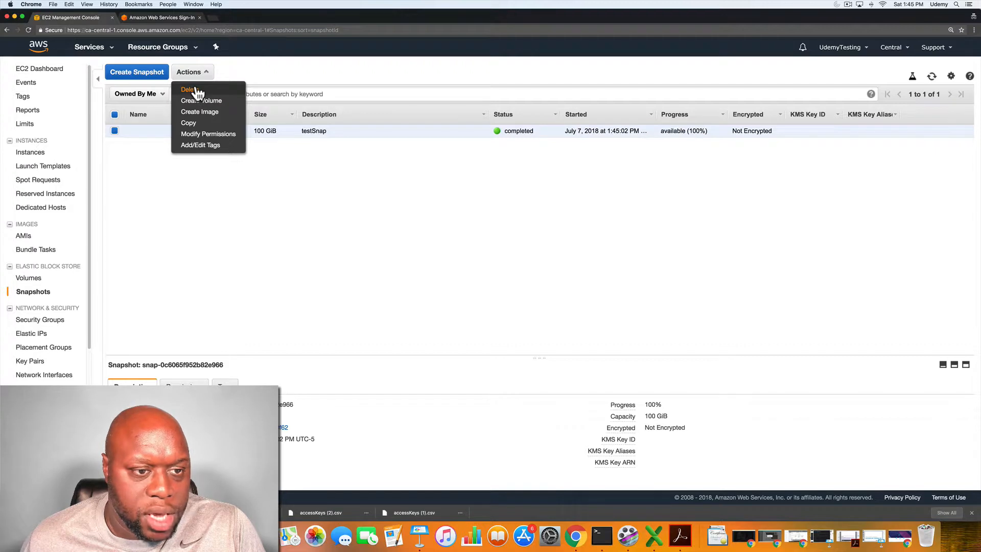
click(320, 219)
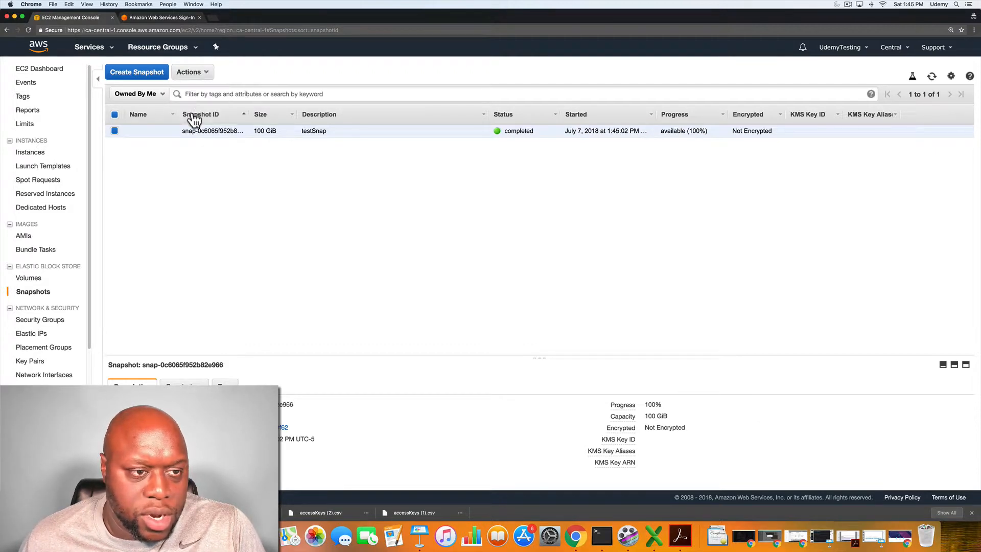
click(137, 72)
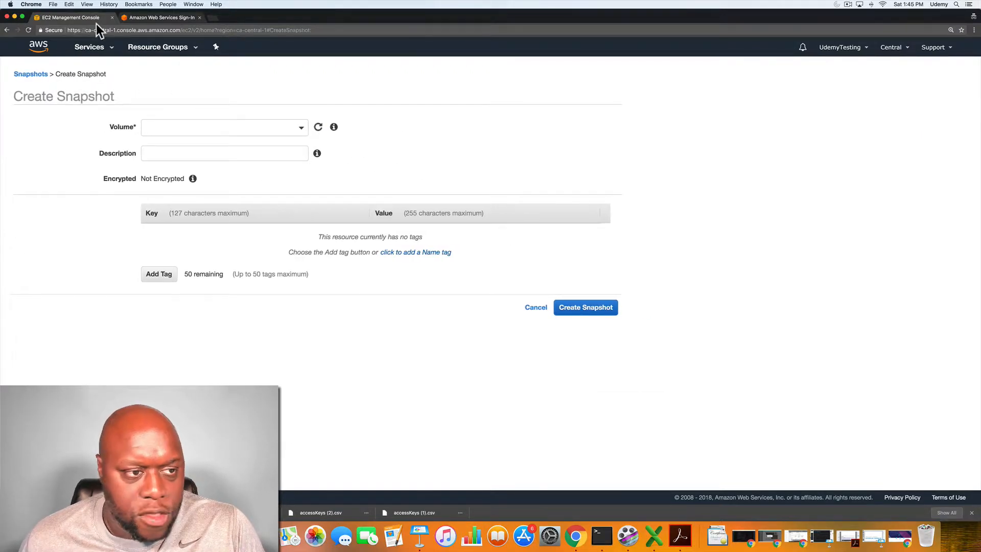
click(35, 76)
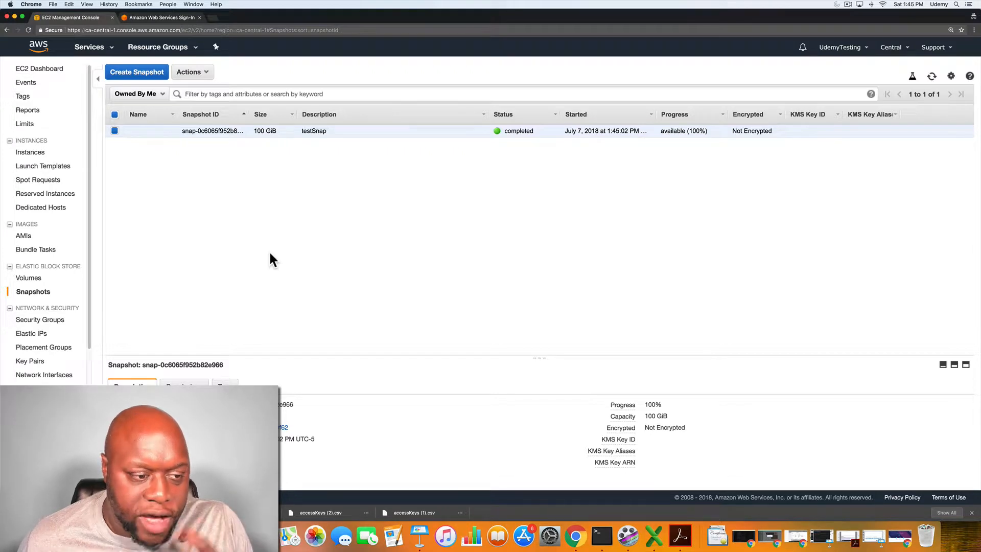
click(34, 279)
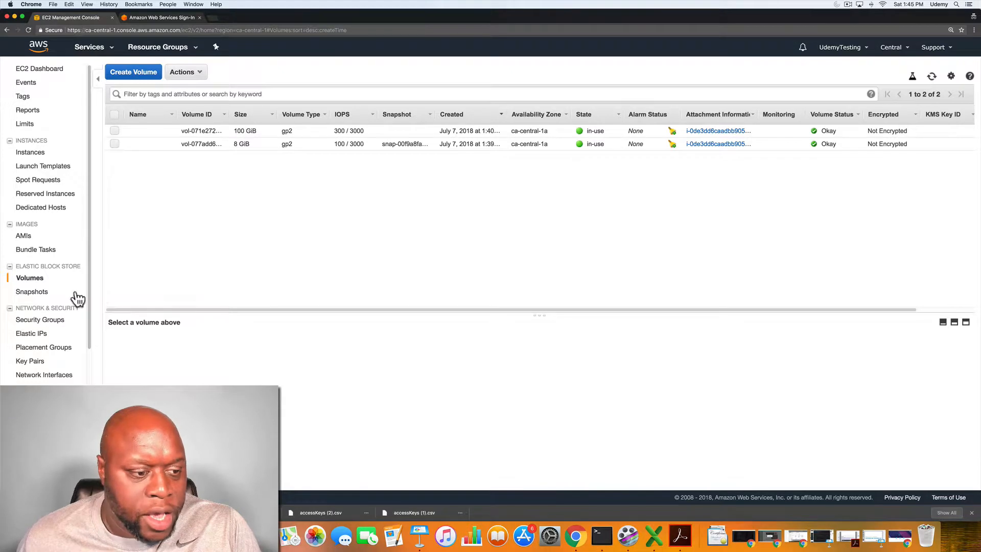
Step: Delete the testSnap snapshot from the snapshots list
click(53, 293)
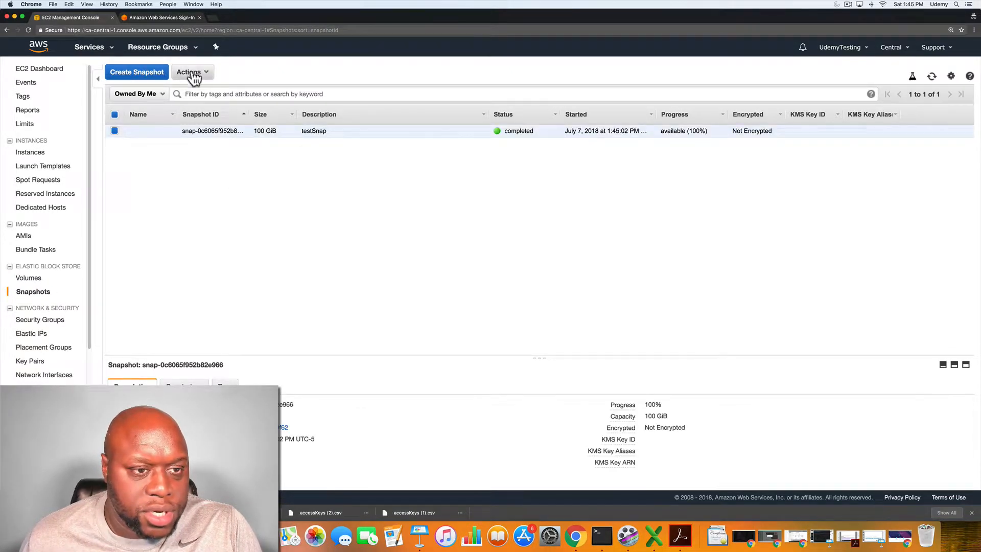
click(194, 77)
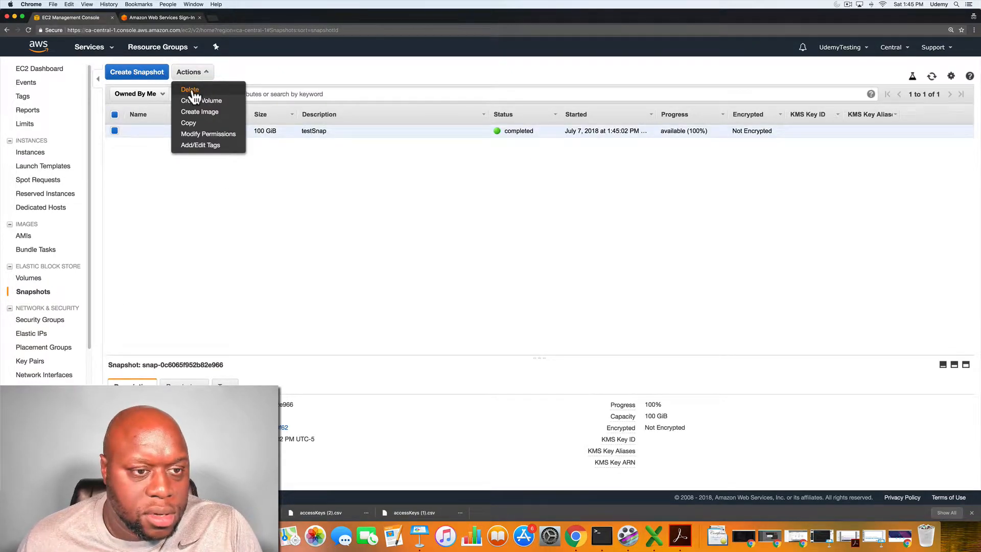
click(211, 90)
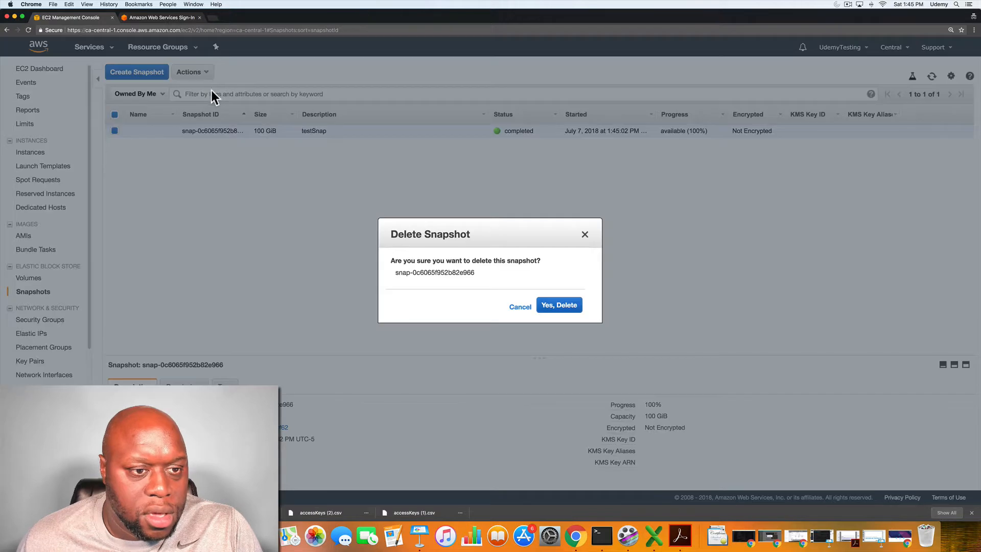
click(570, 305)
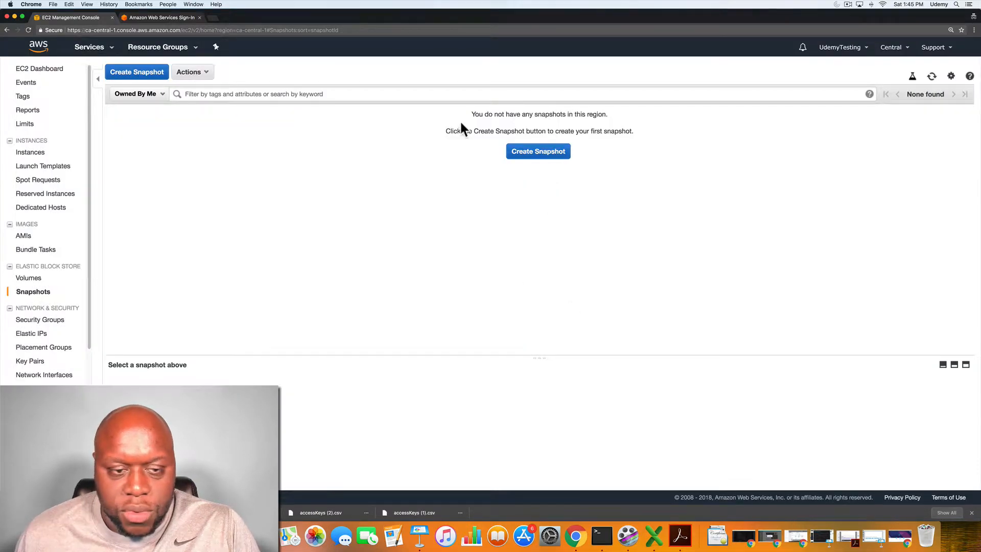
Step: Start modifying the 100 GiB volume from the volumes list and set its volume type to Provisioned IOPS SSD (IO1)
click(31, 278)
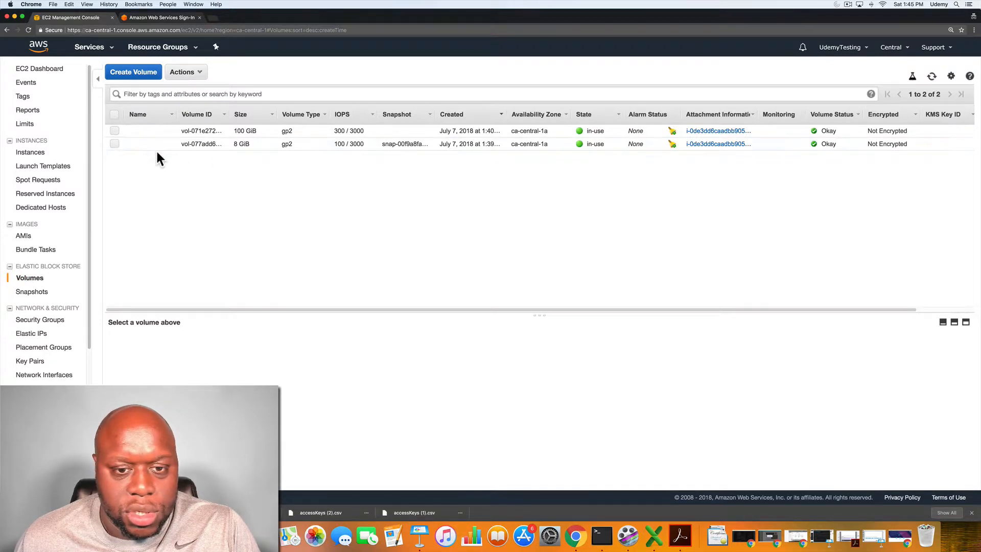
click(114, 131)
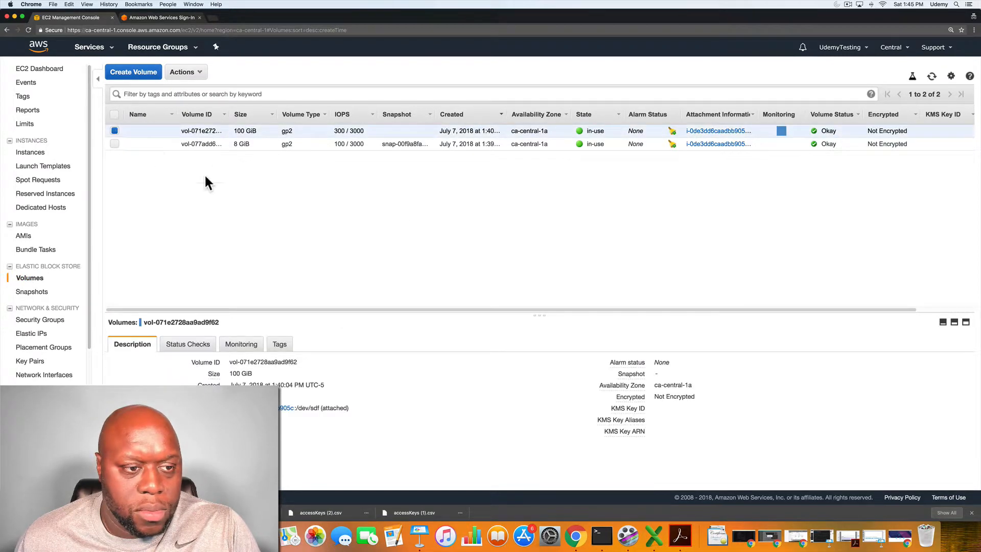
click(279, 345)
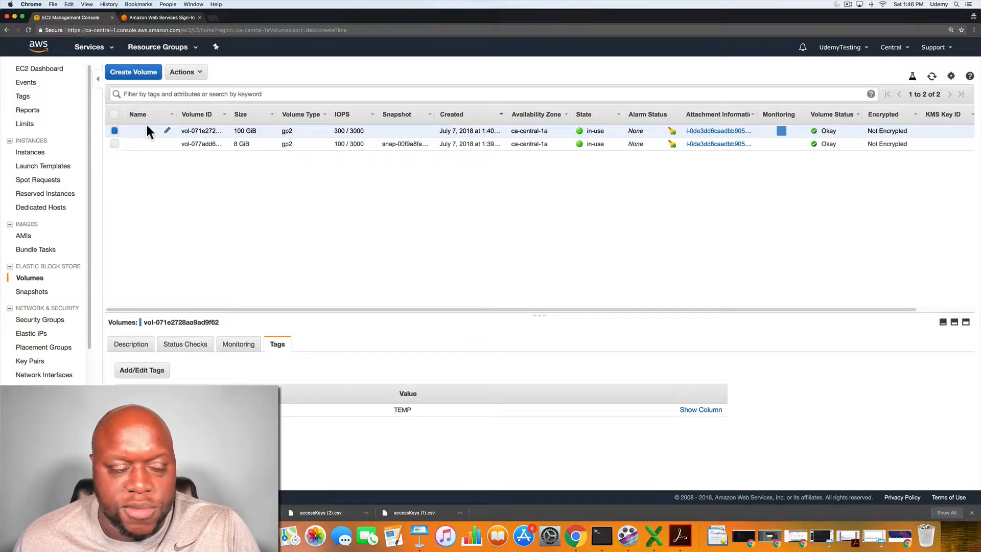
click(200, 75)
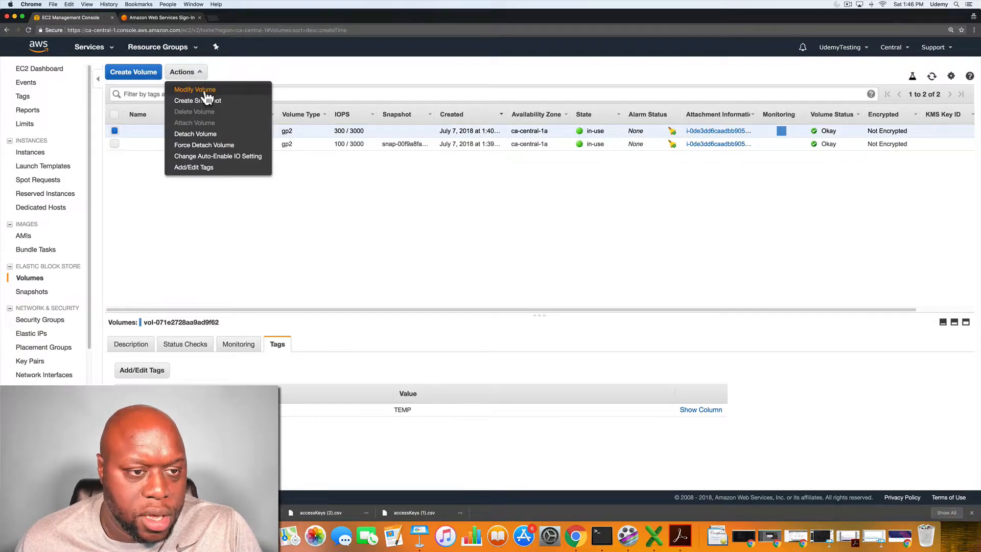
click(204, 90)
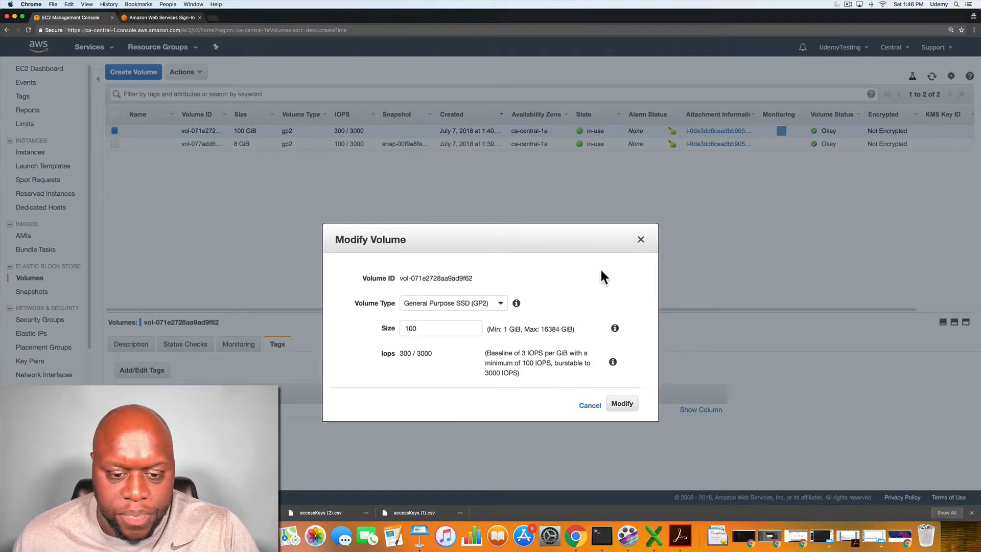
click(500, 303)
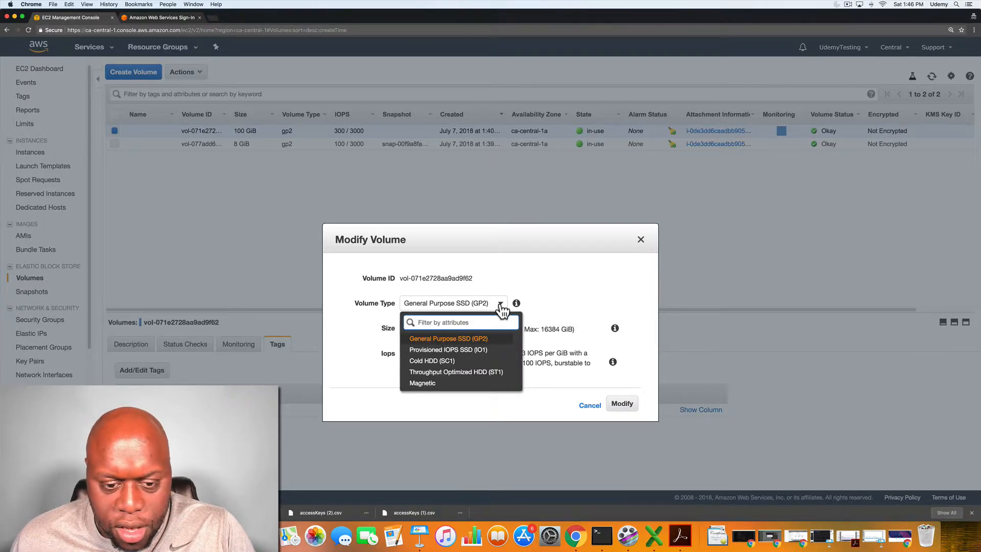
click(466, 352)
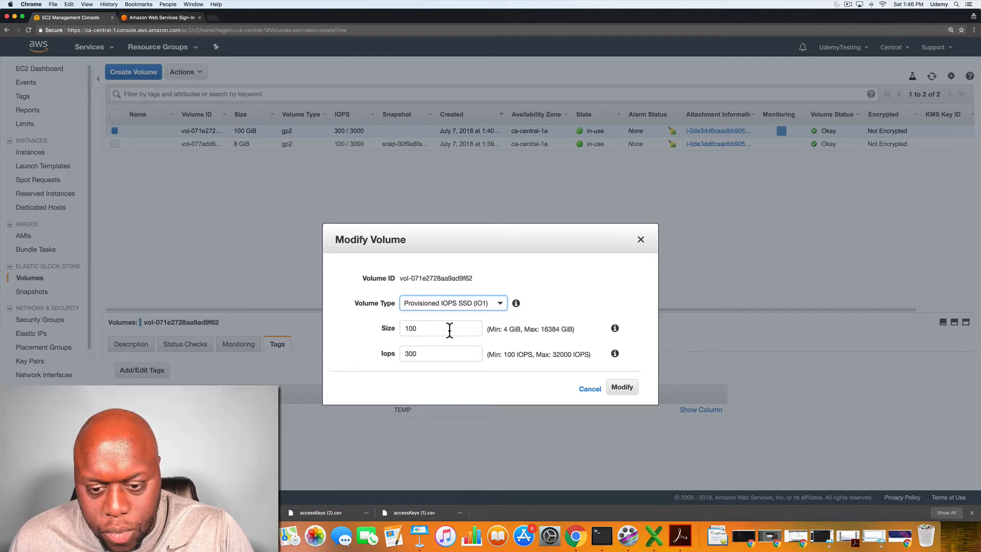
Step: Set the volume's size to 1000 GiB and confirm the modification
double_click(424, 330)
click(422, 329)
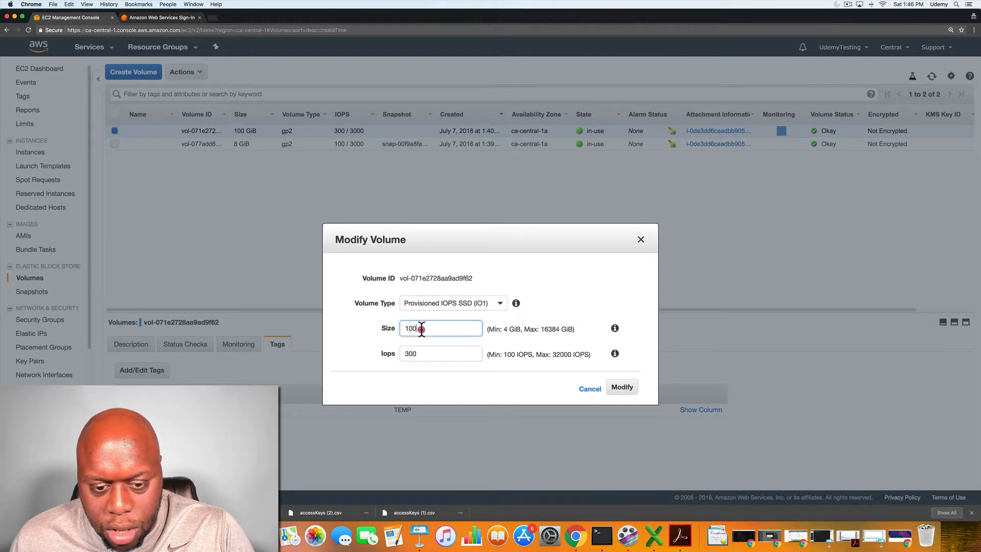
drag(423, 329, 394, 327)
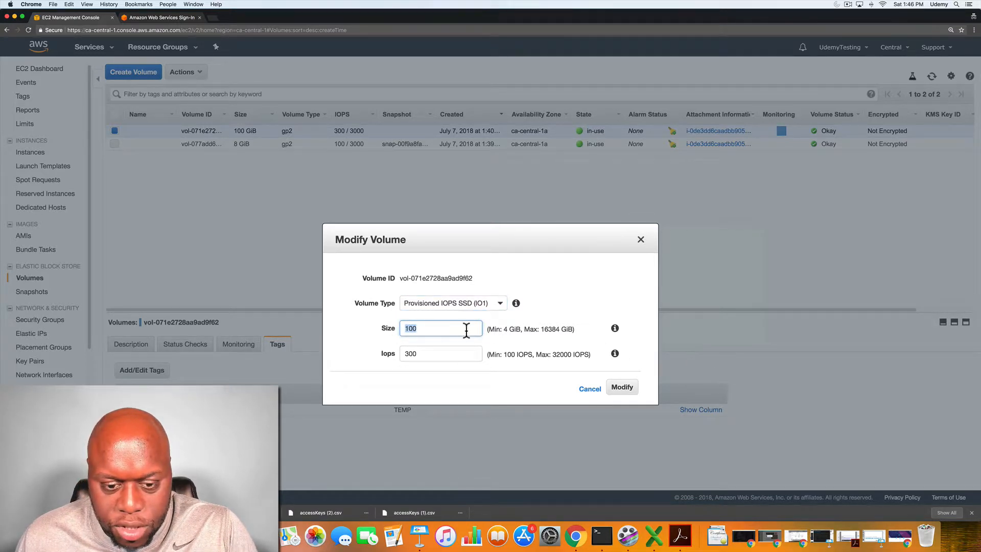
text(1000)
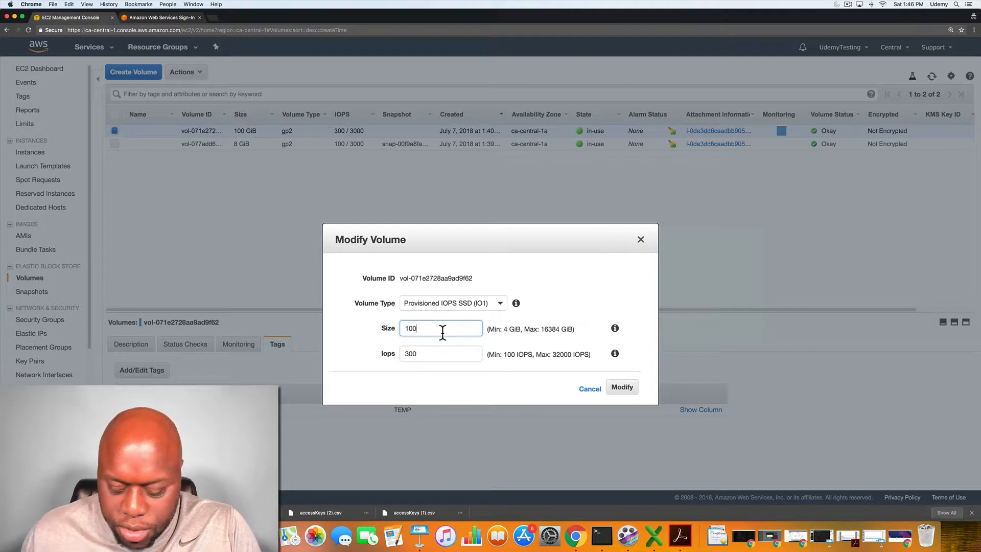
click(627, 391)
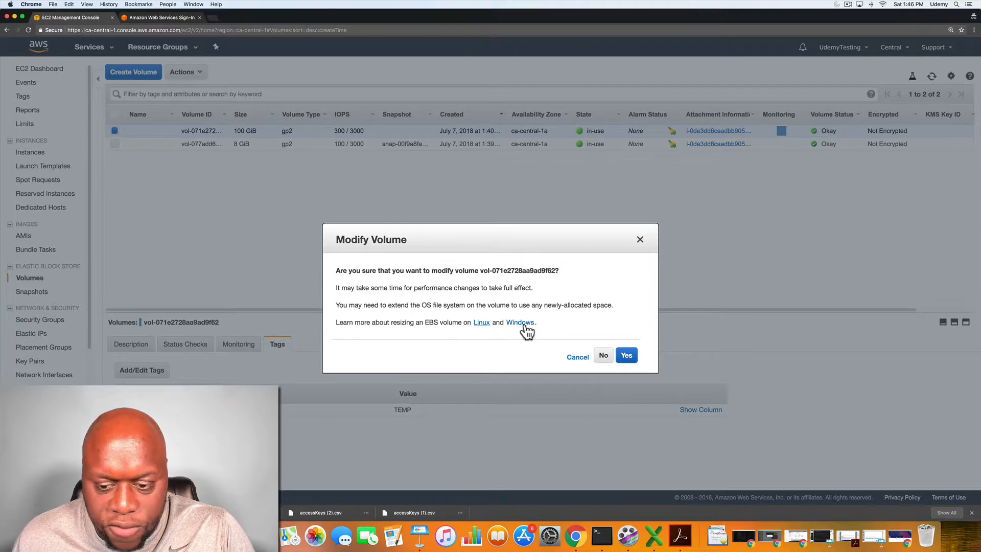
click(634, 360)
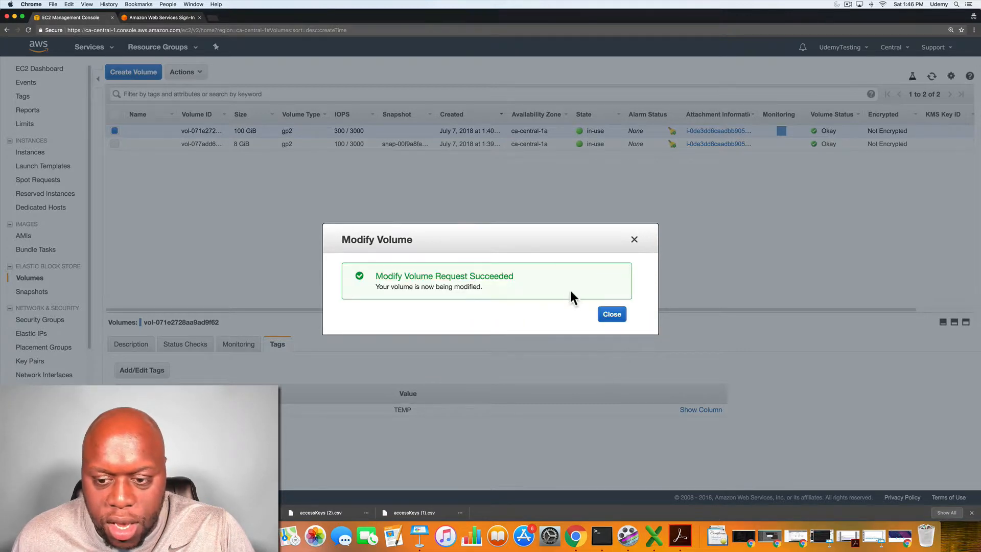
click(613, 315)
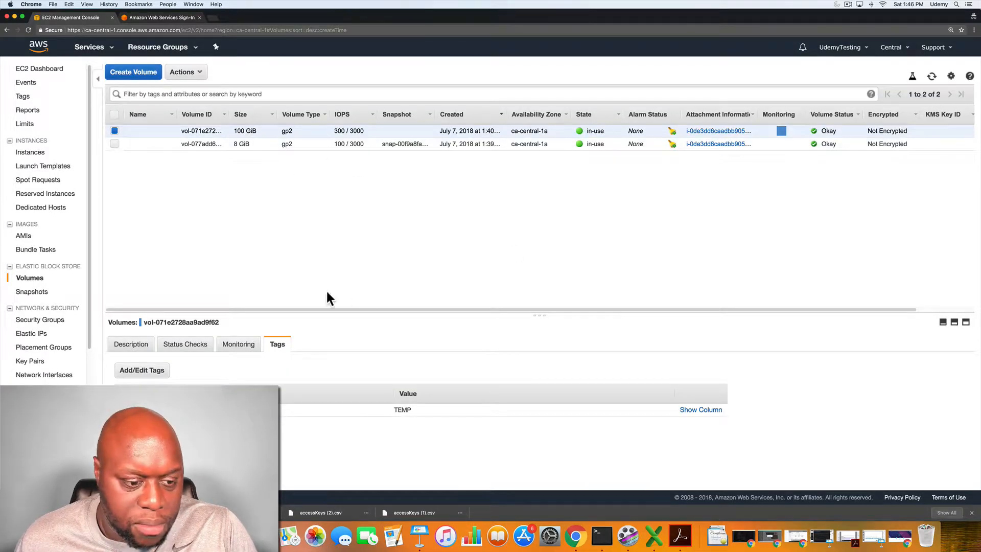
Step: Show the modified volume's description, refresh the volumes list and widen the State column to read the full modification status
click(131, 345)
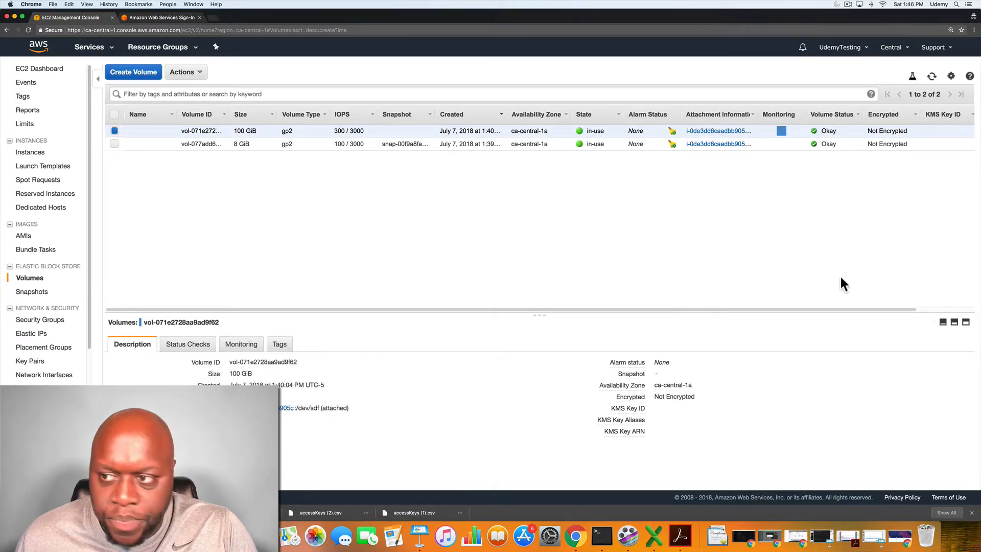
click(932, 76)
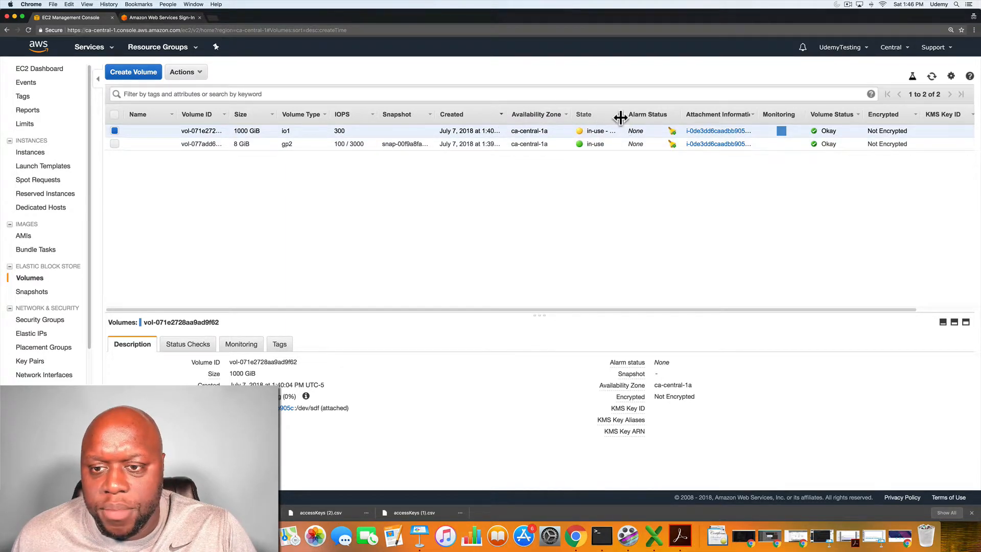
drag(642, 118, 670, 122)
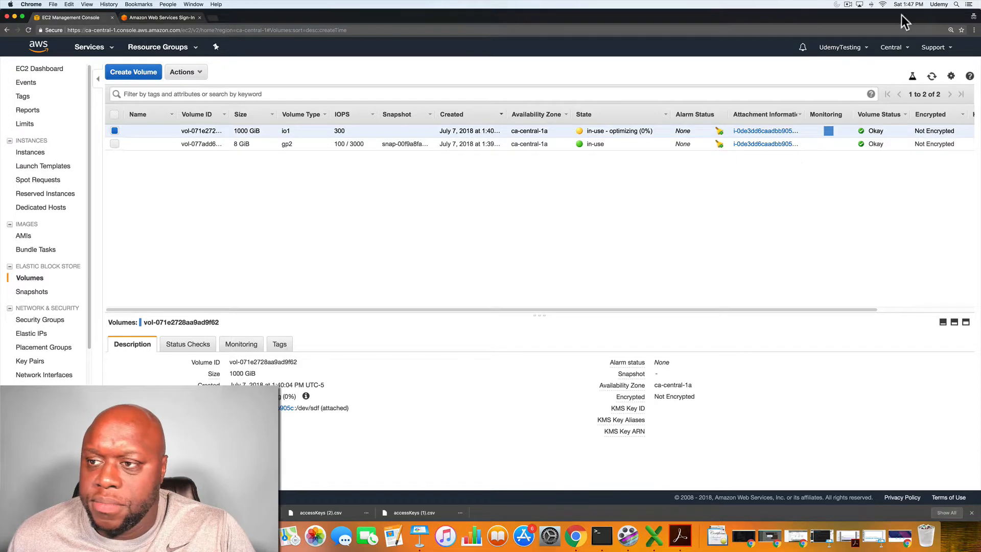
click(847, 4)
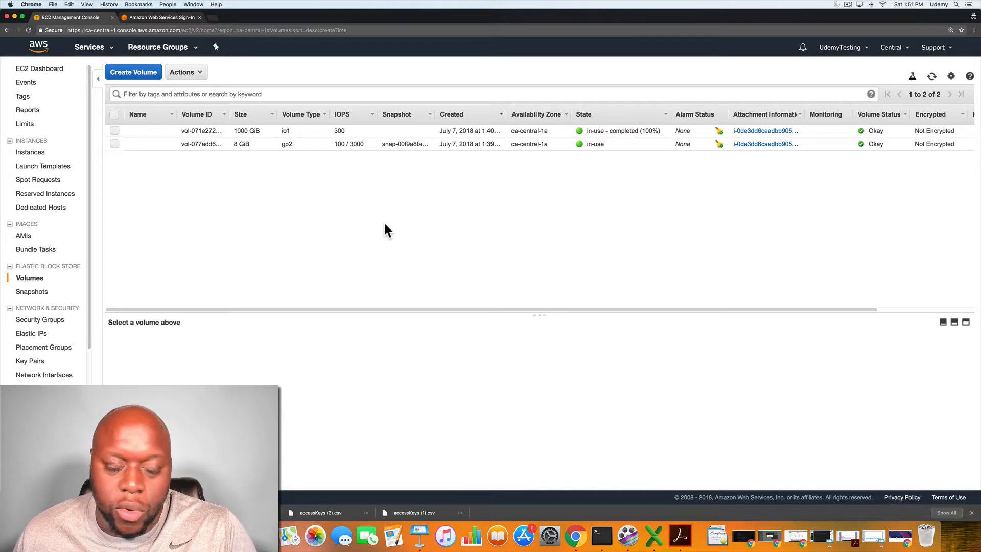
Step: Detach the 1000 GiB io1 volume from its instance and confirm the detachment
click(115, 130)
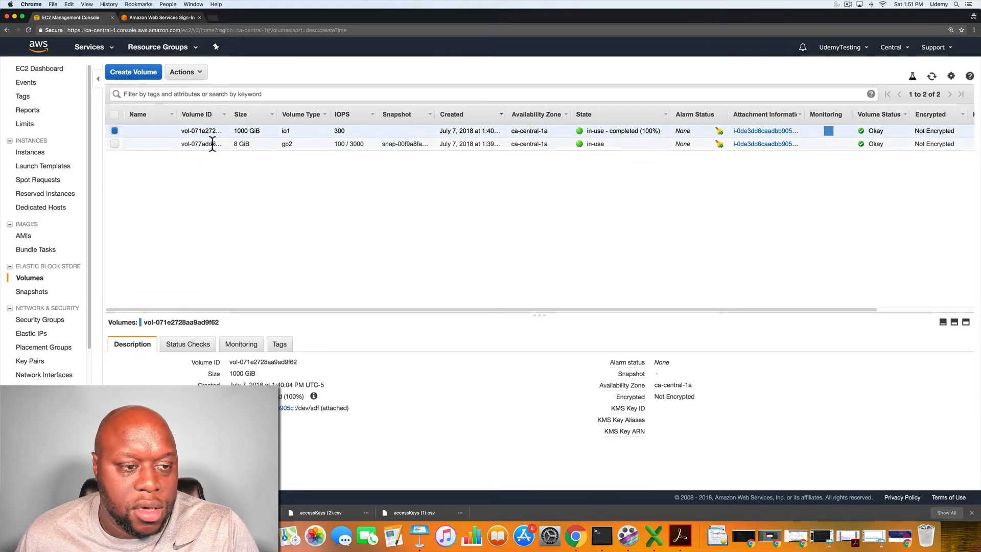
click(205, 75)
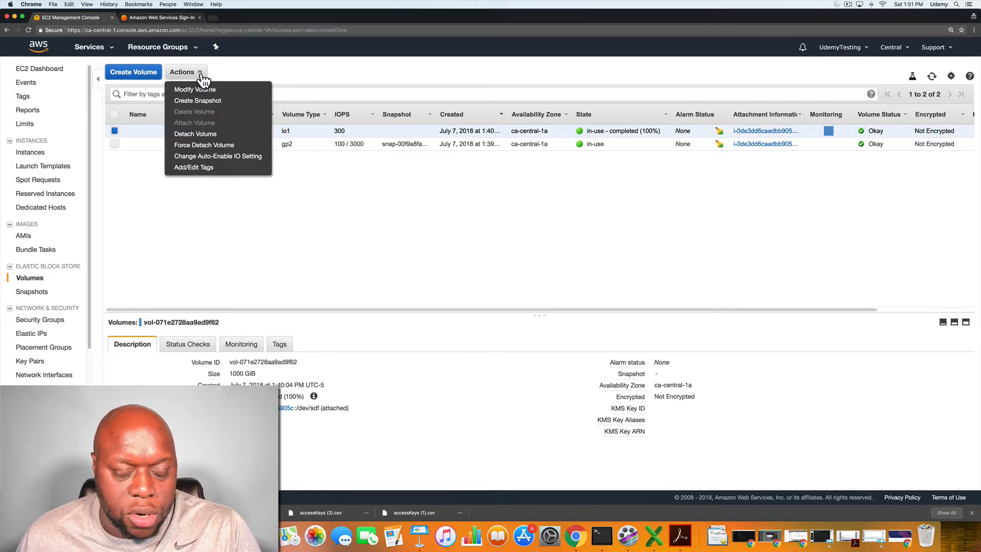
click(145, 189)
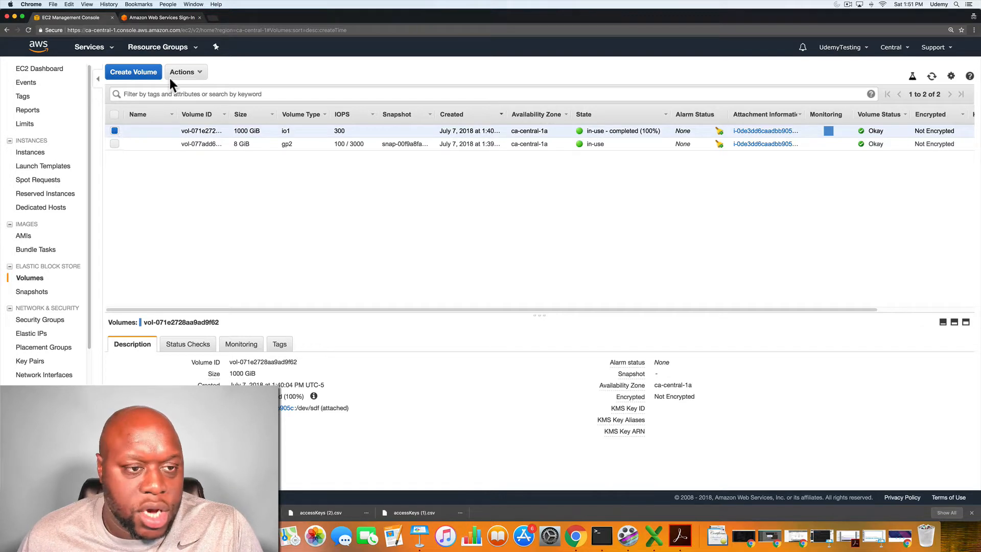
click(197, 73)
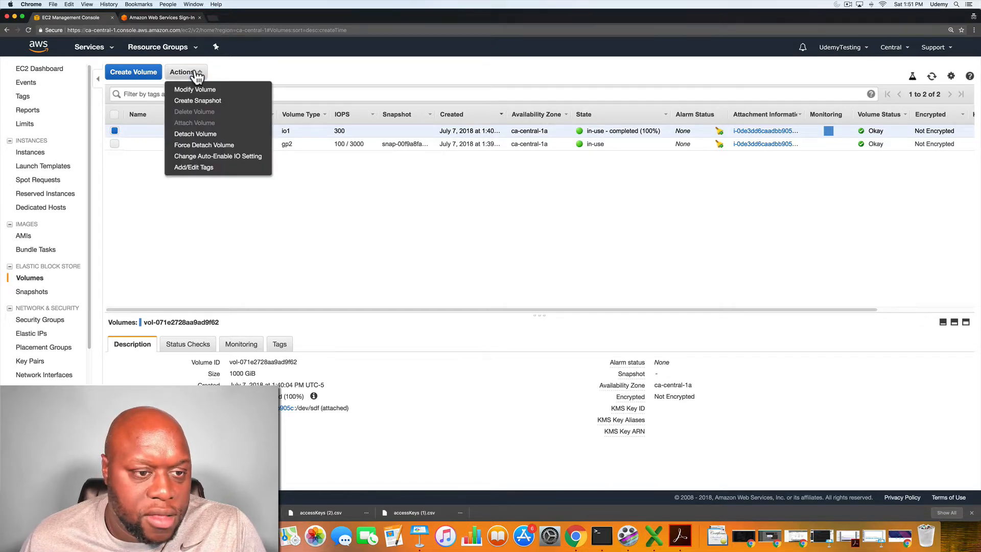
click(215, 135)
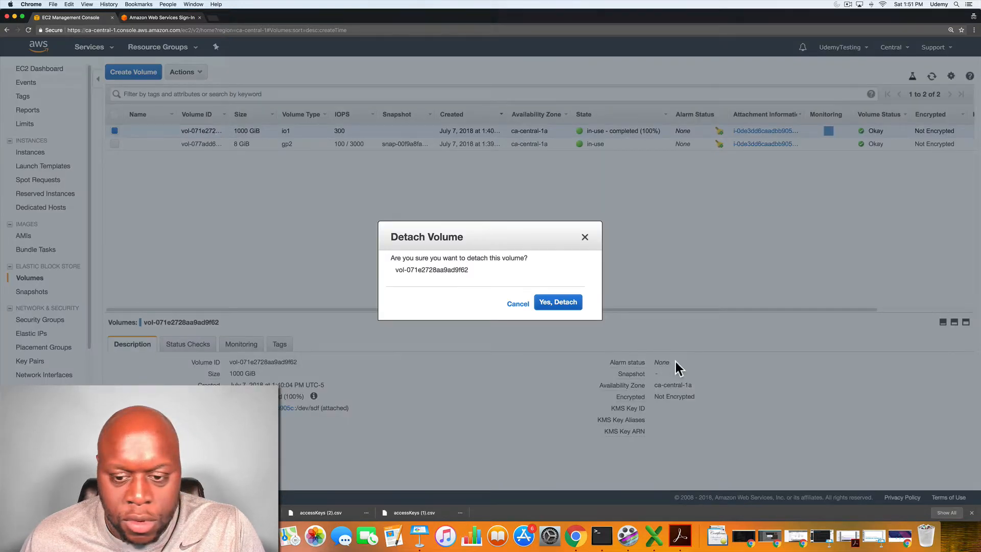
click(558, 302)
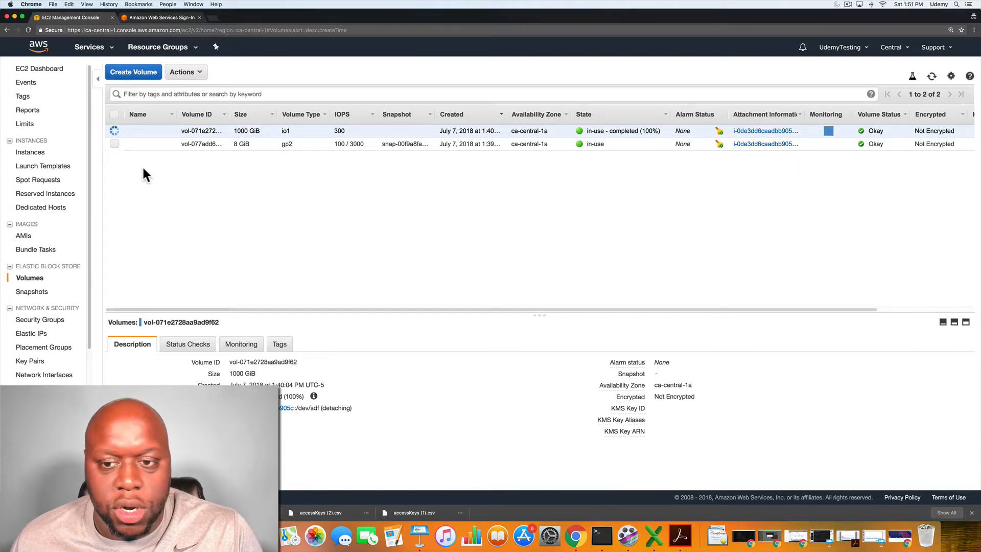
Step: Terminate the running t2.micro instance from the instances list and confirm the termination
click(114, 144)
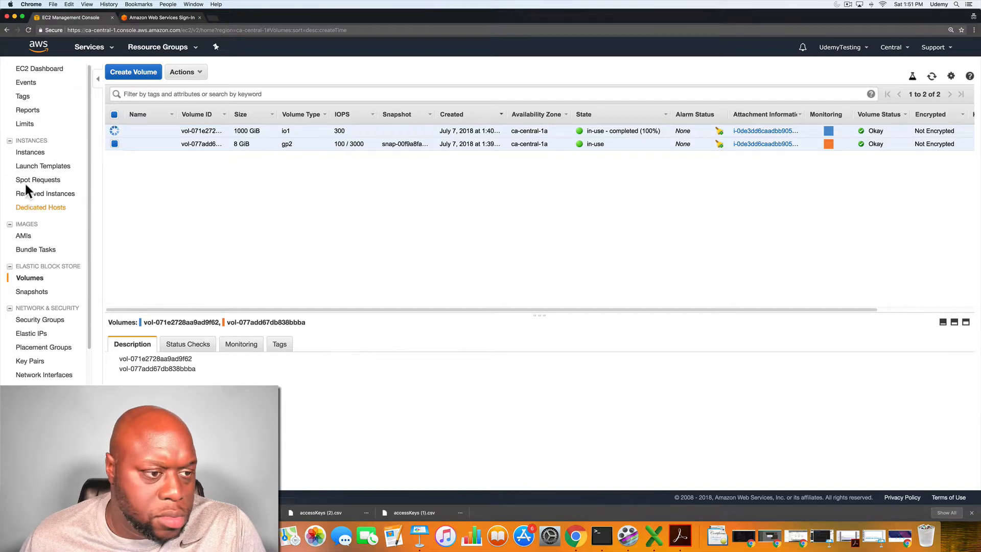
click(31, 153)
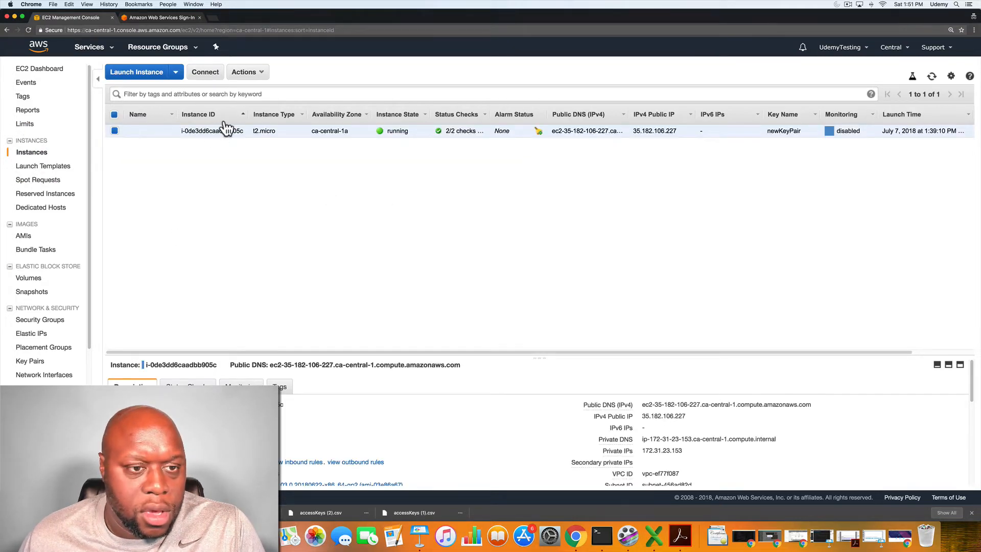
click(257, 76)
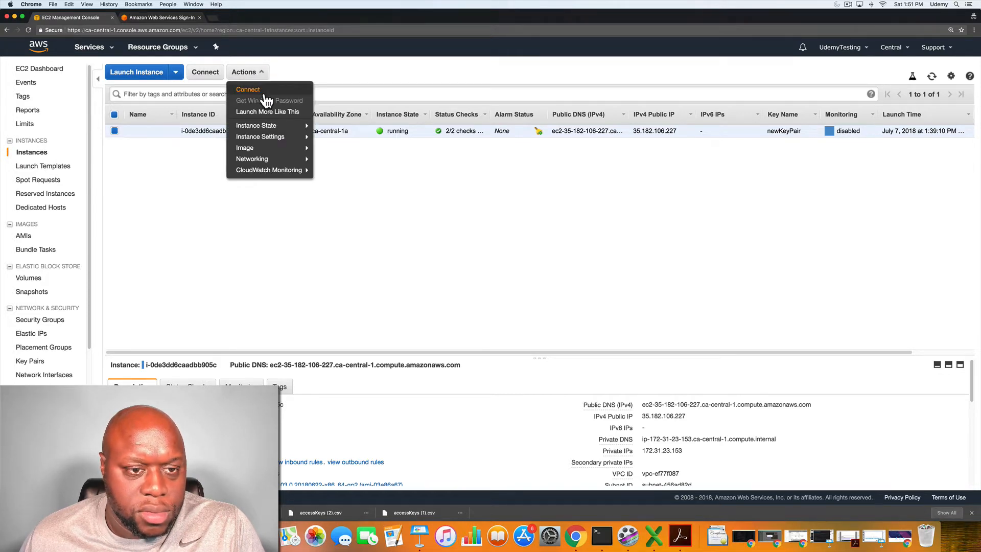
mouse_move(276, 126)
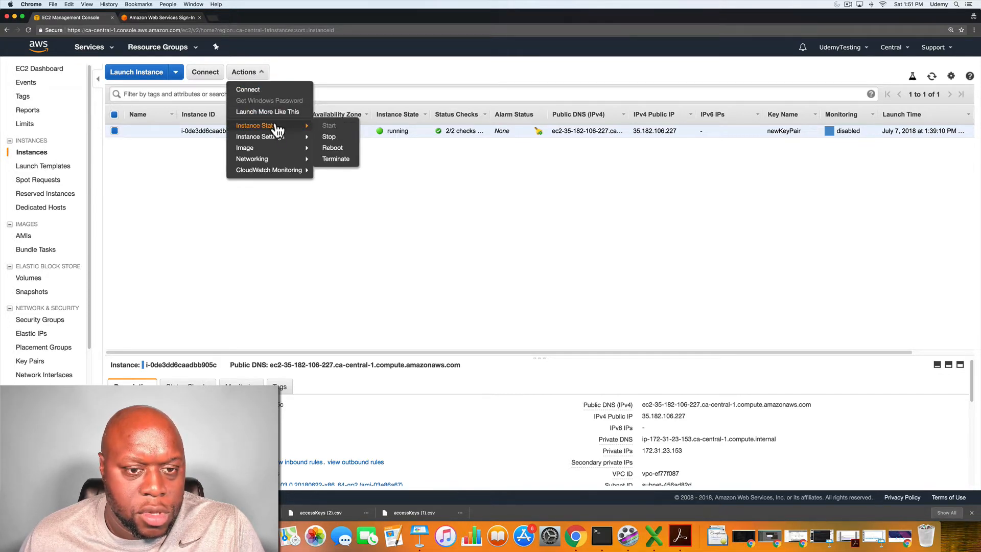
click(337, 160)
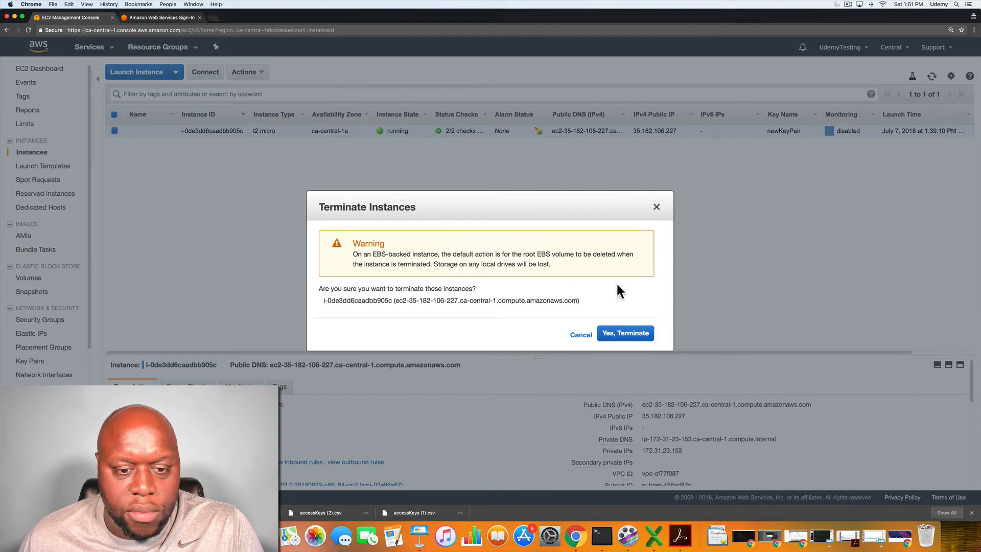
click(631, 334)
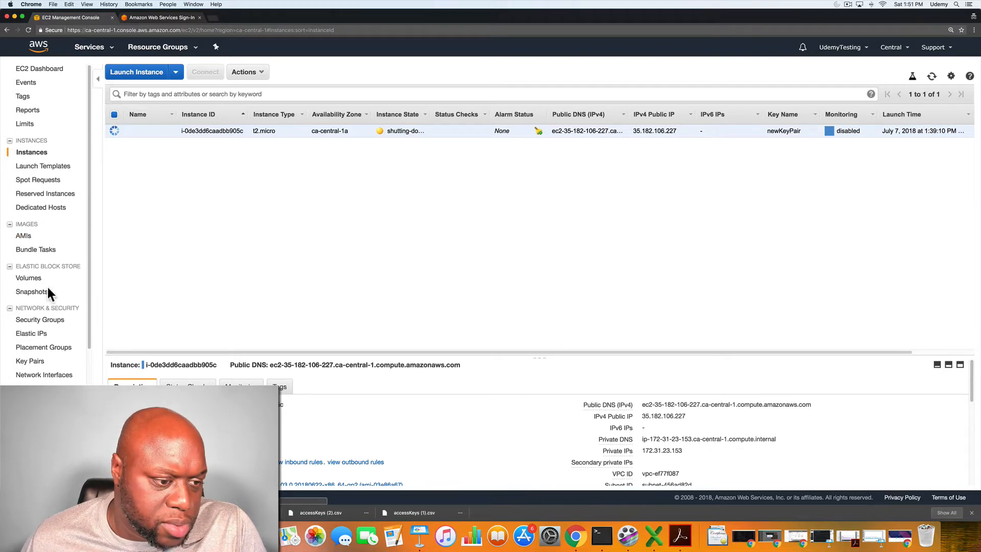
Step: Delete the detached 1000 GiB io1 volume from the volumes list and confirm the deletion
click(30, 277)
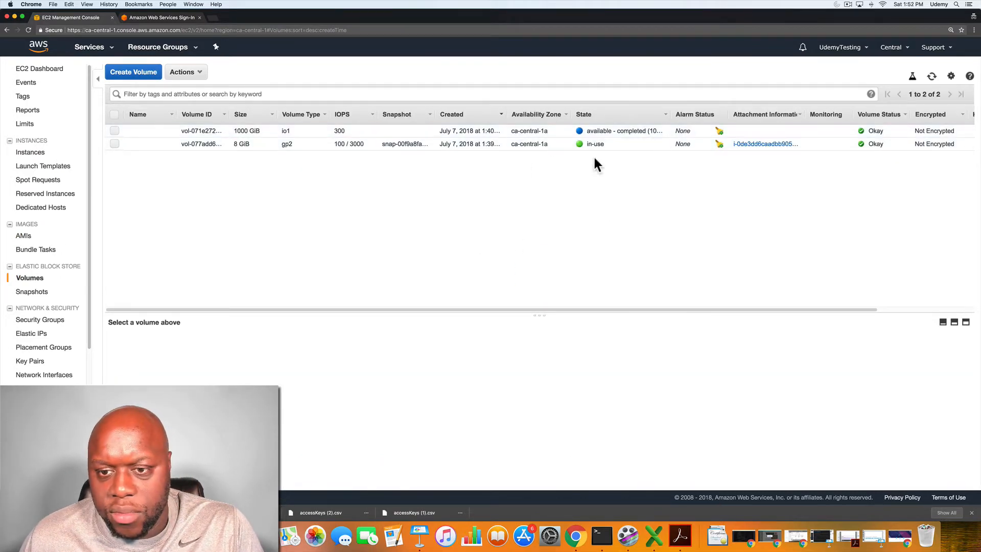
click(114, 131)
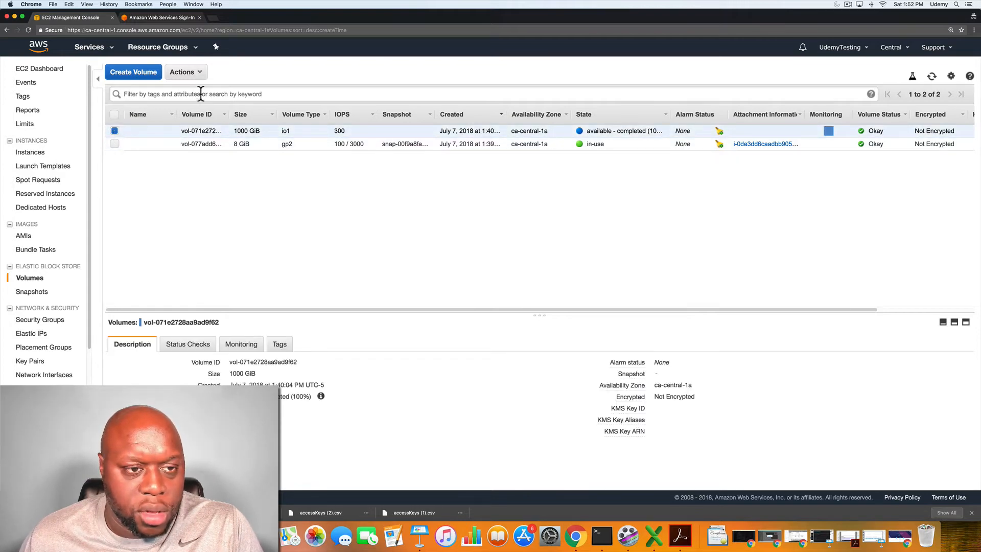
click(201, 75)
click(202, 112)
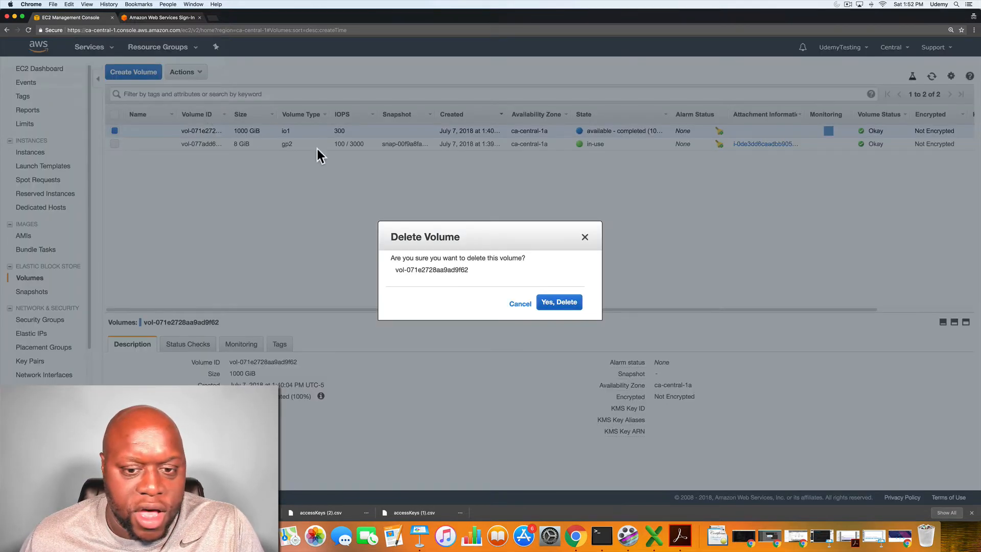
click(561, 305)
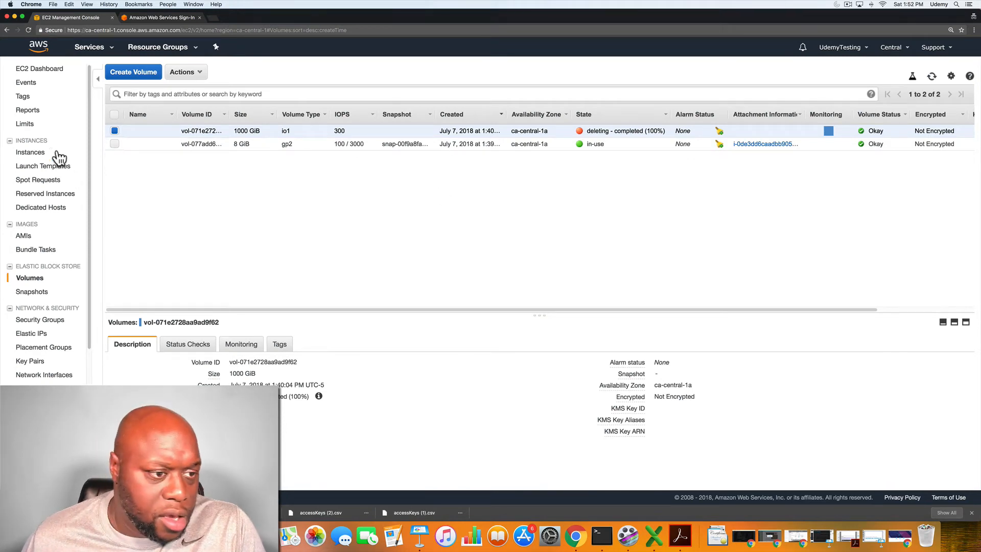
Step: Check the instance's state and the volumes and snapshots lists for leftover resources, then refresh the instances list
click(35, 156)
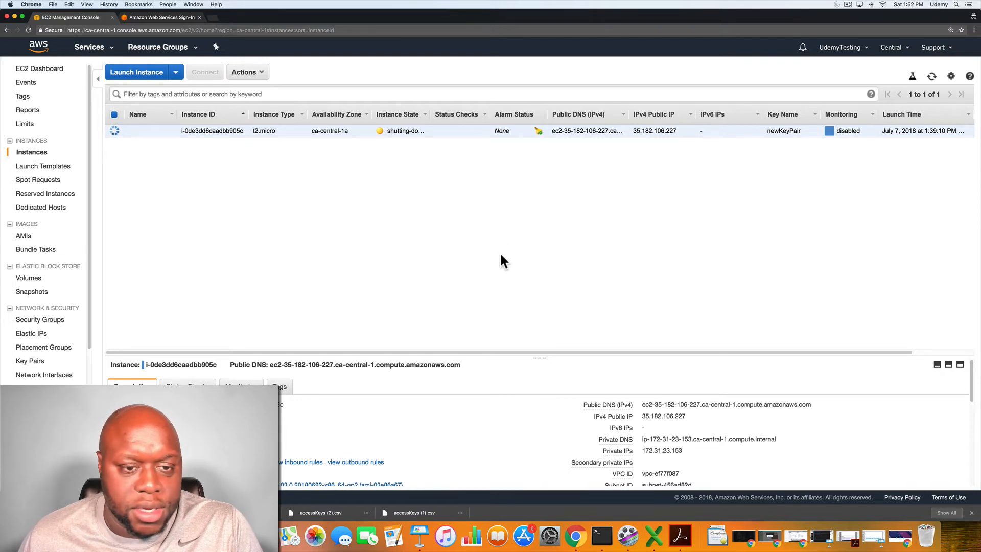
click(848, 5)
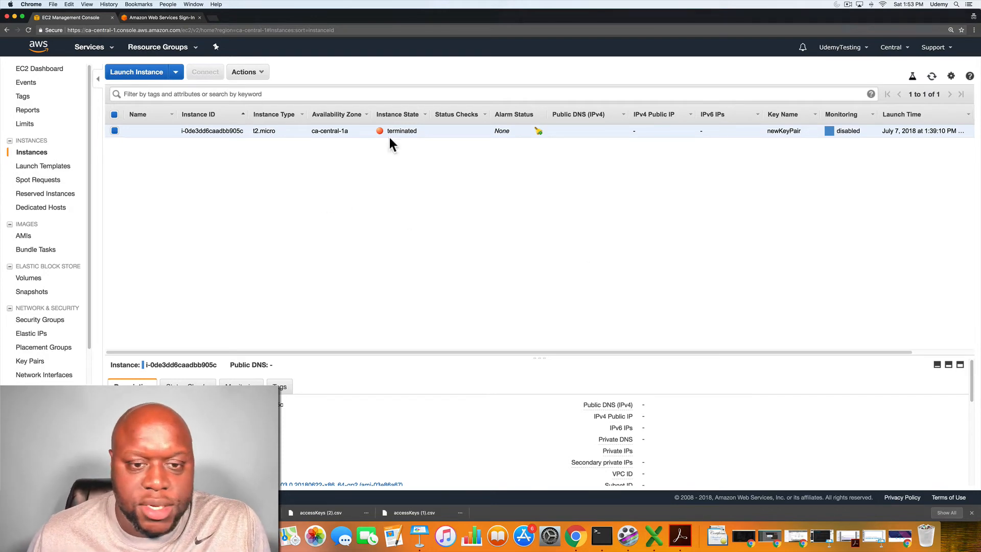
click(30, 278)
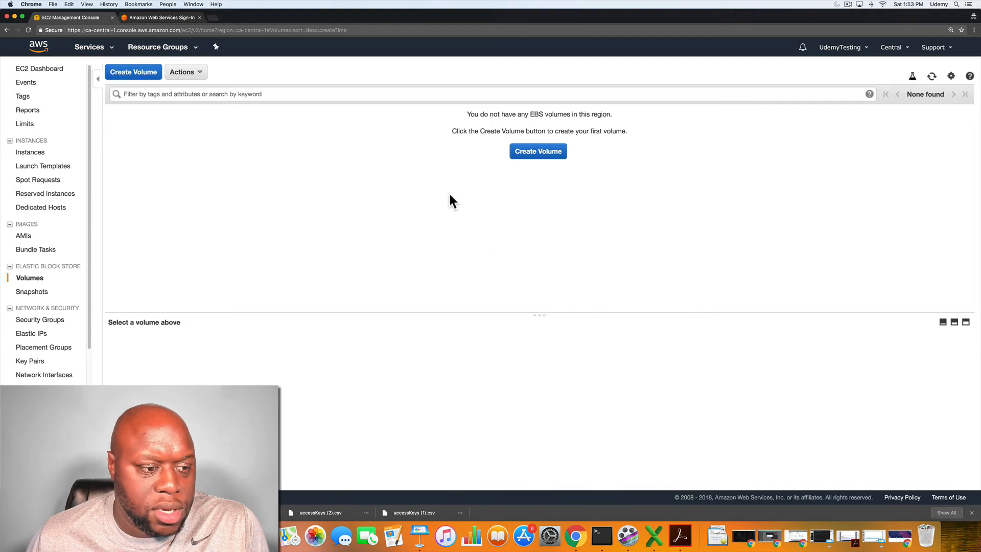
click(32, 292)
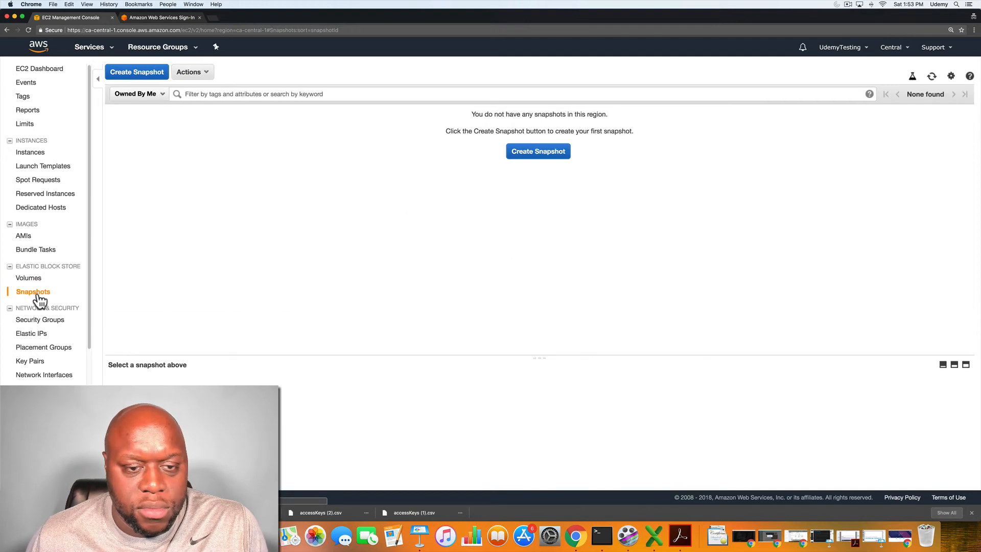
click(41, 153)
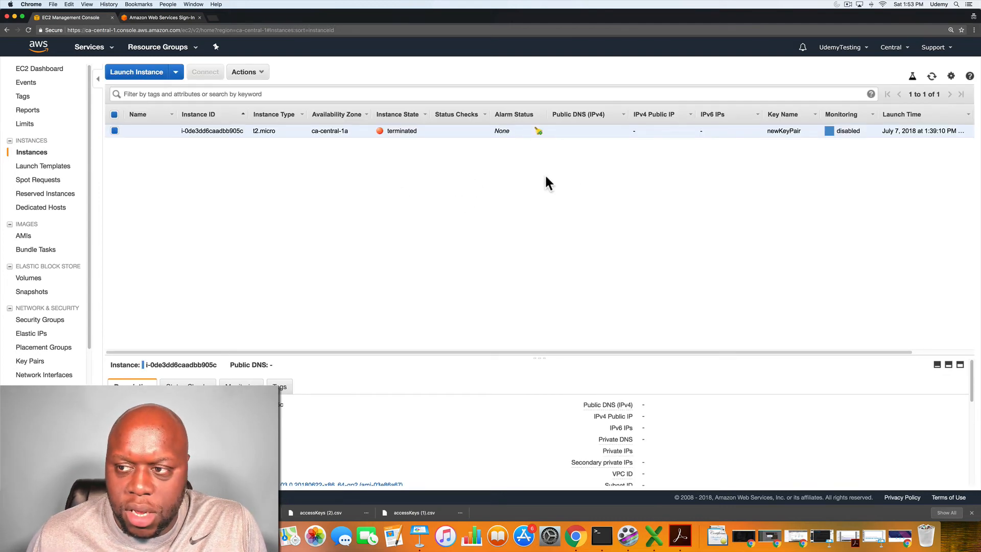
click(934, 77)
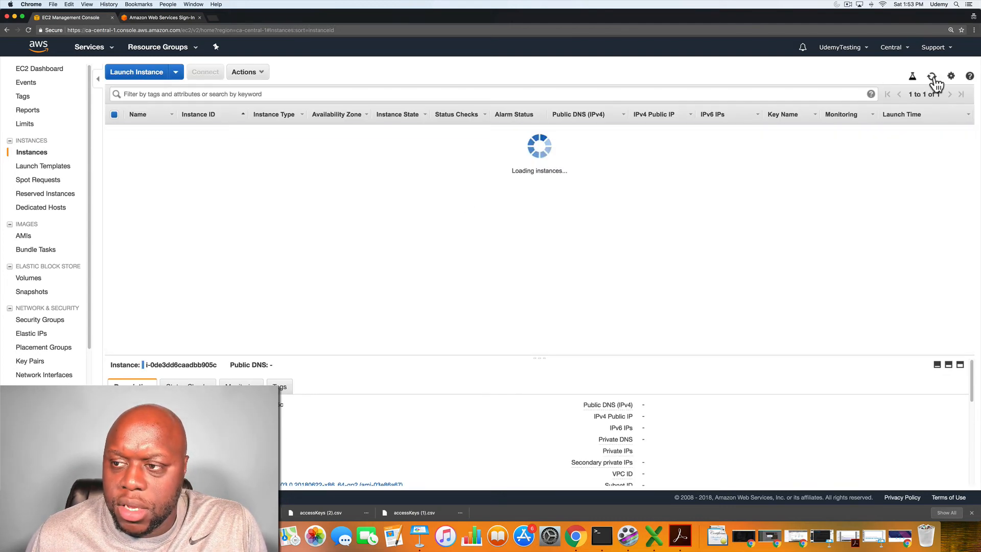